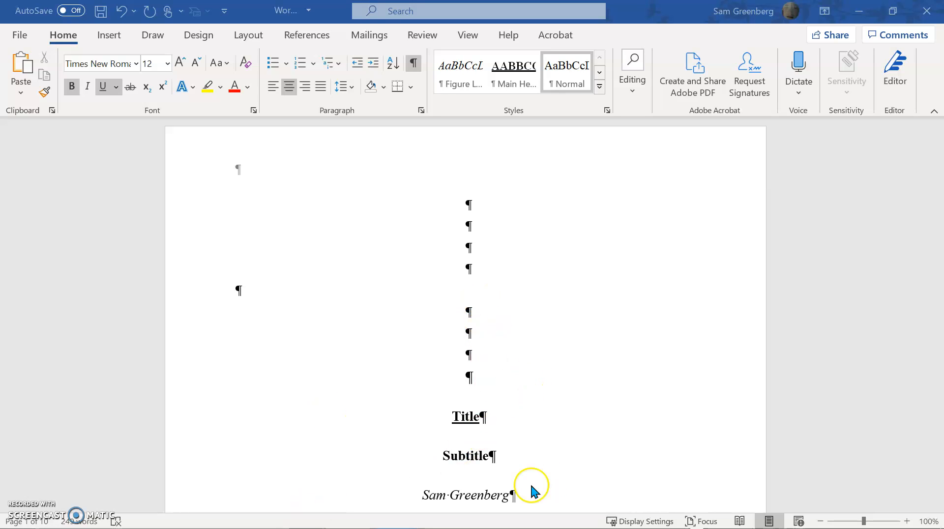
Scroll past the title, abstract, contents and table-of-figures pages to the Main Body page
scroll(491, 408, down, 3)
scroll(489, 408, down, 15)
scroll(483, 418, down, 15)
scroll(487, 413, down, 15)
scroll(496, 405, down, 4)
scroll(497, 396, down, 3)
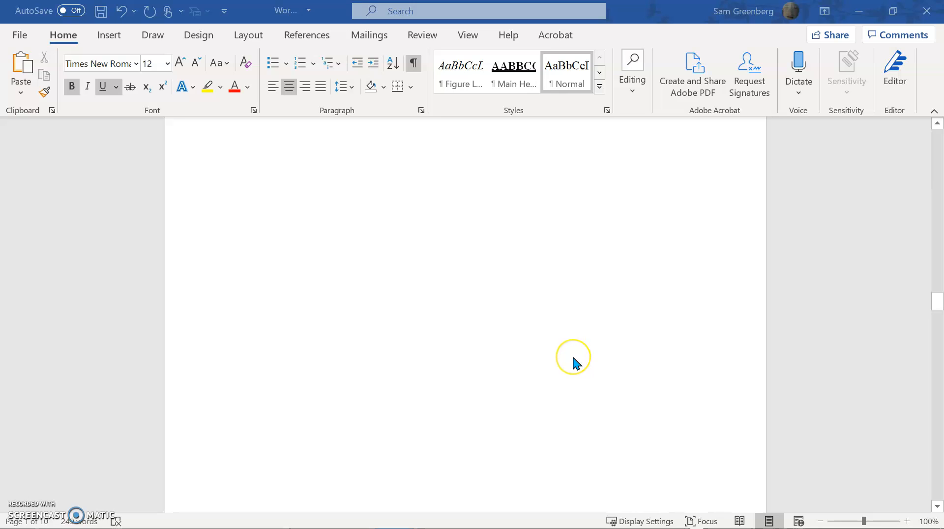
scroll(530, 489, down, 3)
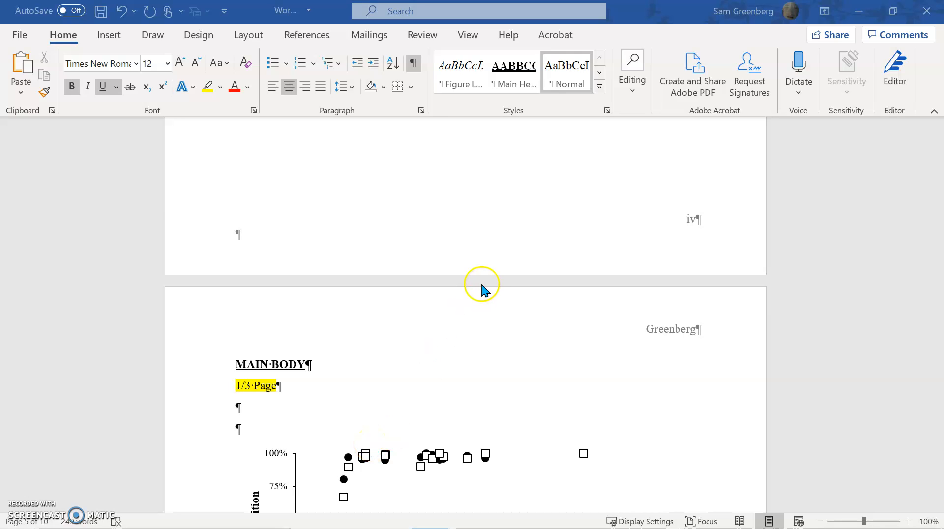
scroll(484, 283, down, 3)
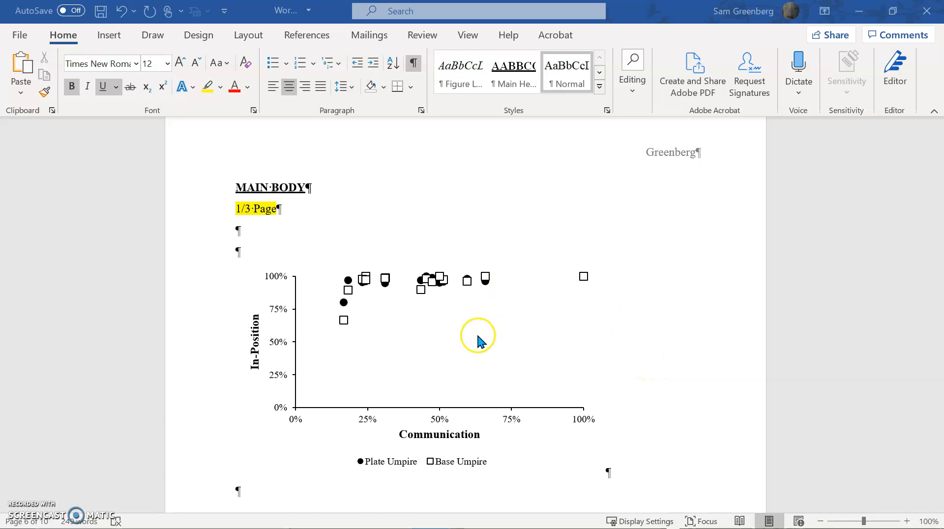
scroll(481, 337, down, 4)
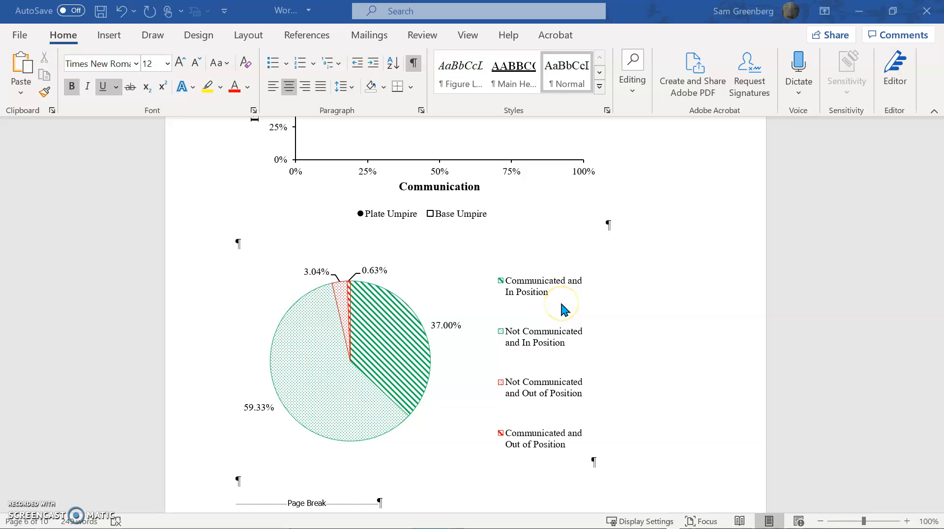
scroll(517, 322, up, 5)
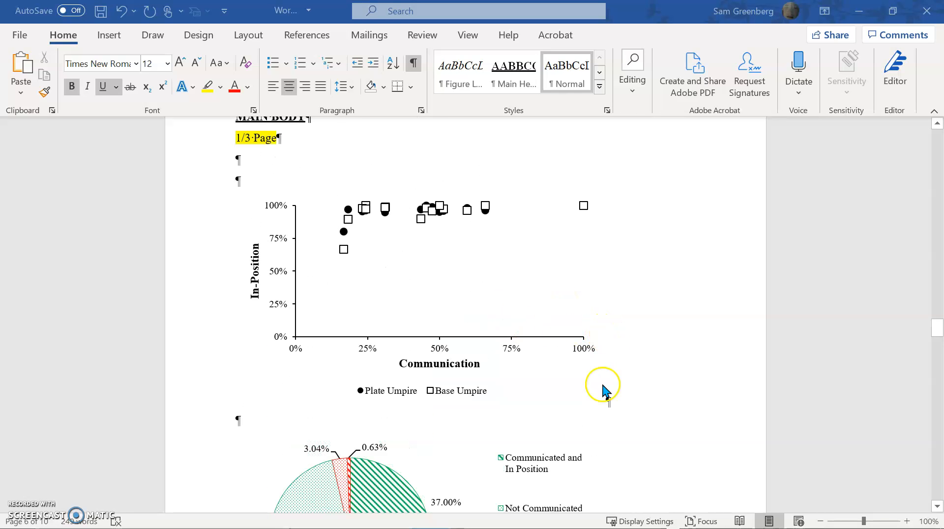
scroll(281, 178, up, 1)
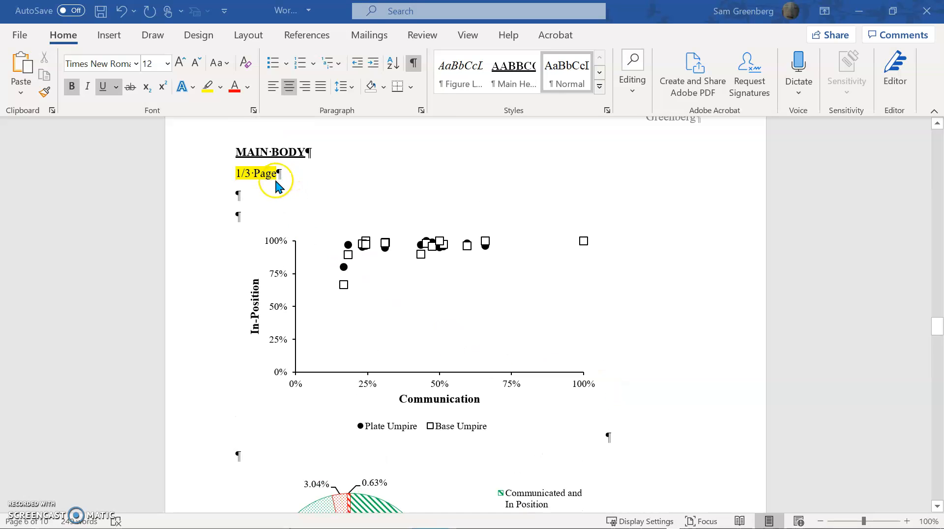
scroll(275, 189, up, 1)
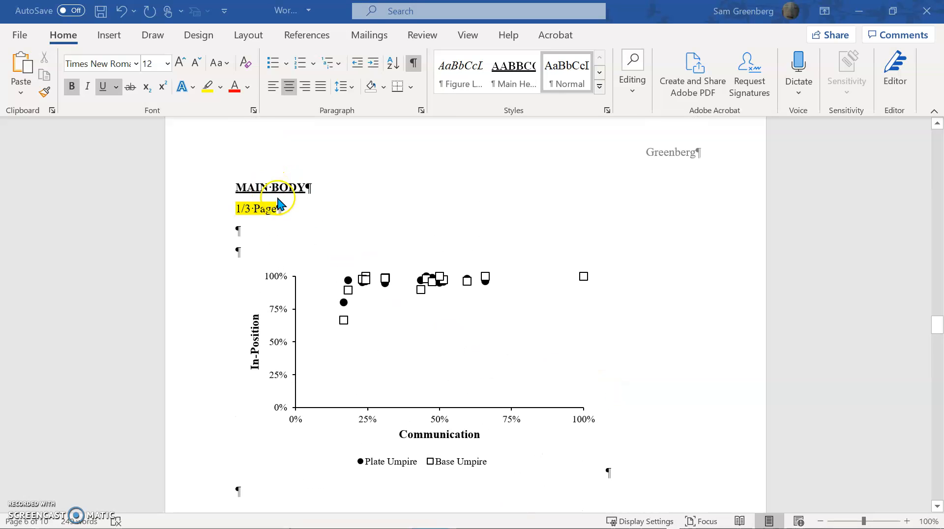
click(311, 212)
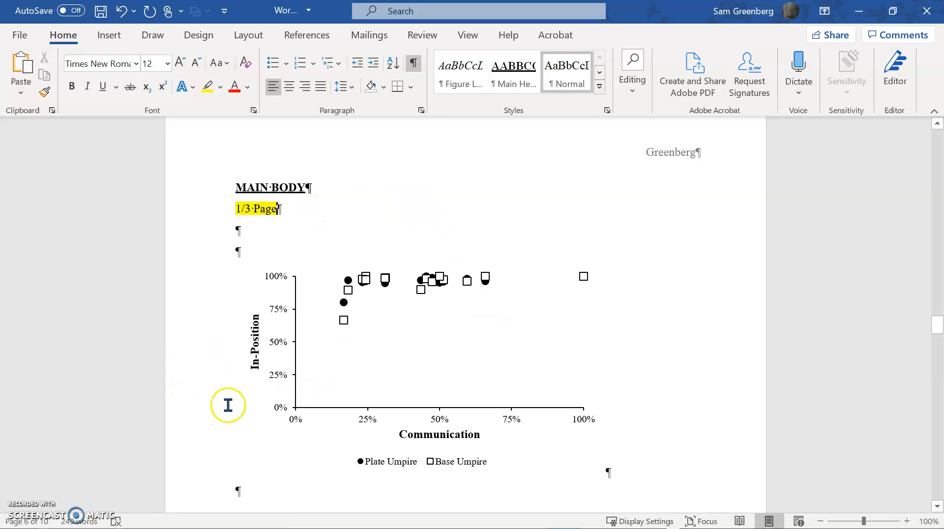
Drag the scatter chart's corner handle to widen it, then select its Base Umpire series
click(265, 409)
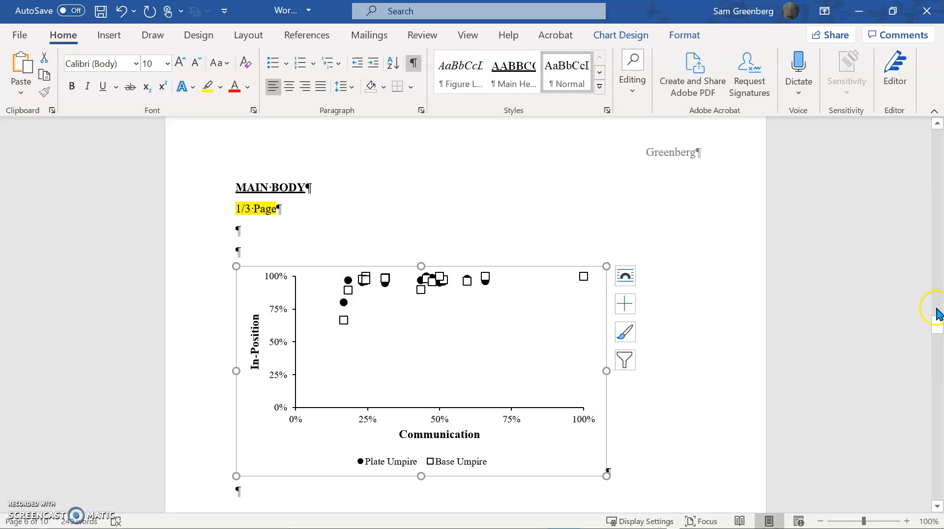
scroll(551, 442, down, 4)
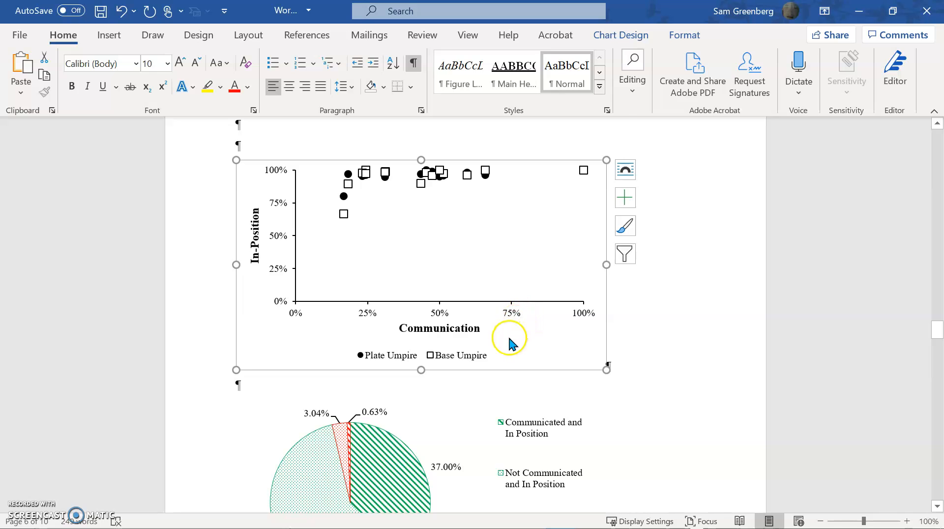
scroll(512, 339, down, 6)
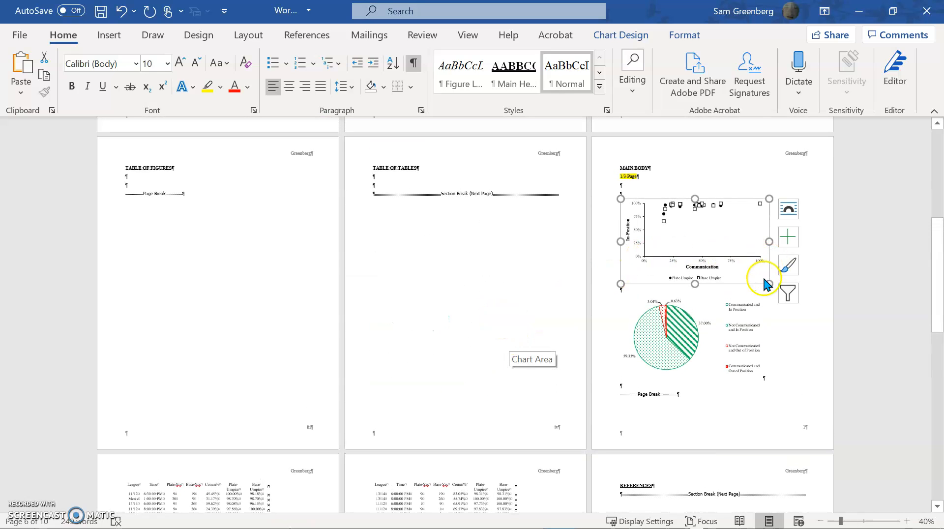
drag(769, 284, 807, 300)
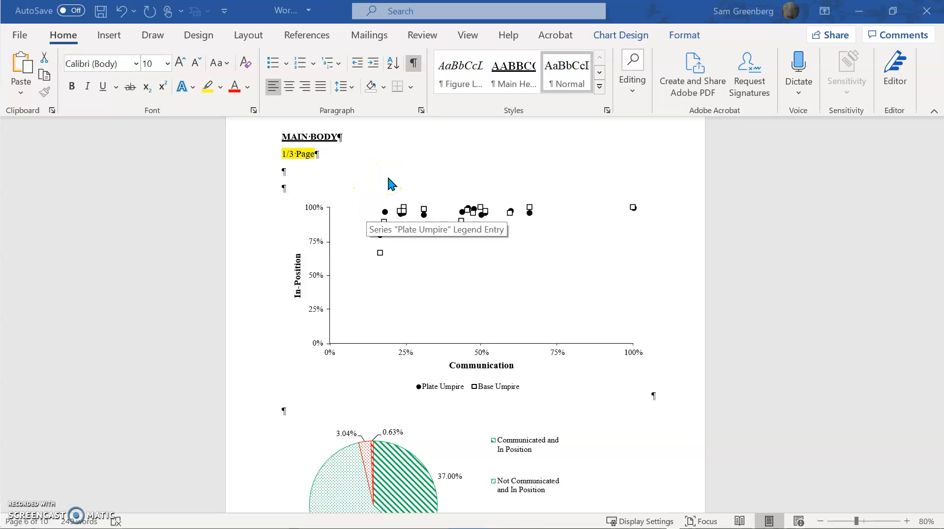
click(464, 304)
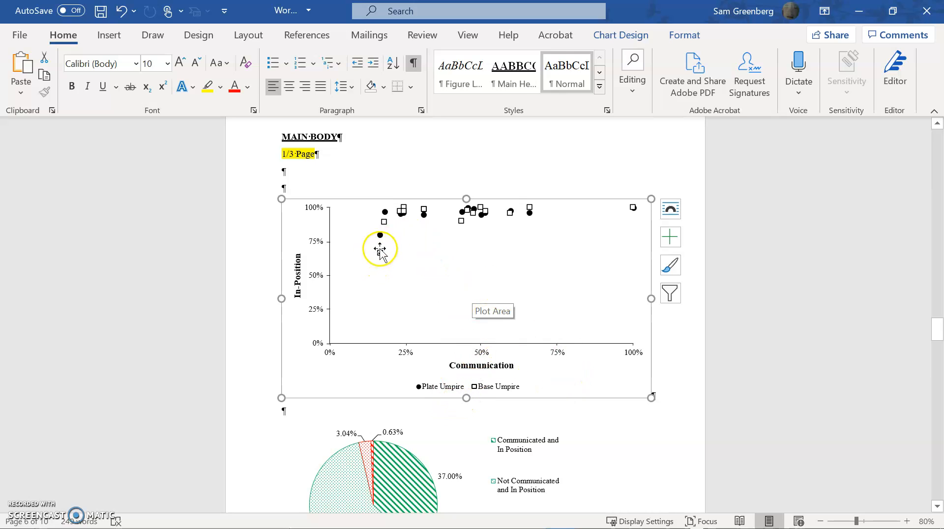
click(384, 223)
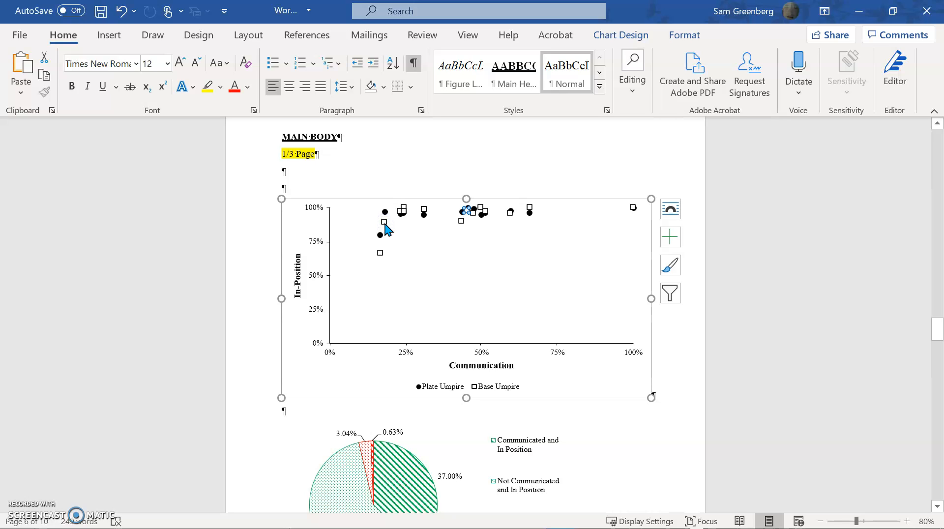
Change the Base Umpire markers to triangles in Format Data Series Marker Options
right_click(385, 223)
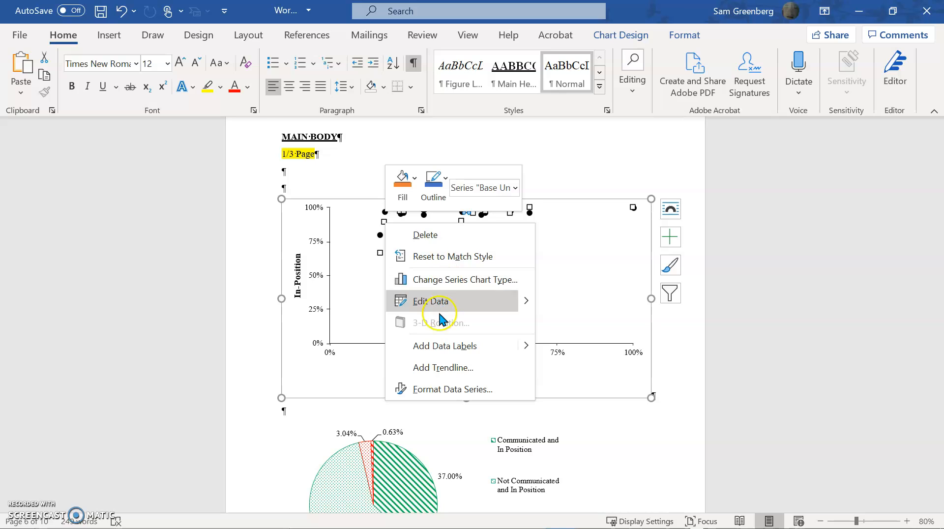
click(451, 389)
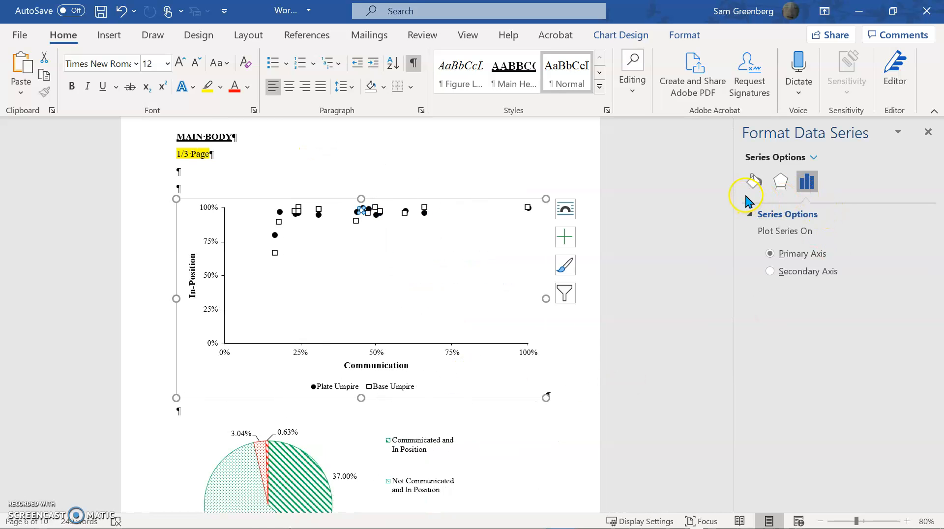
click(752, 181)
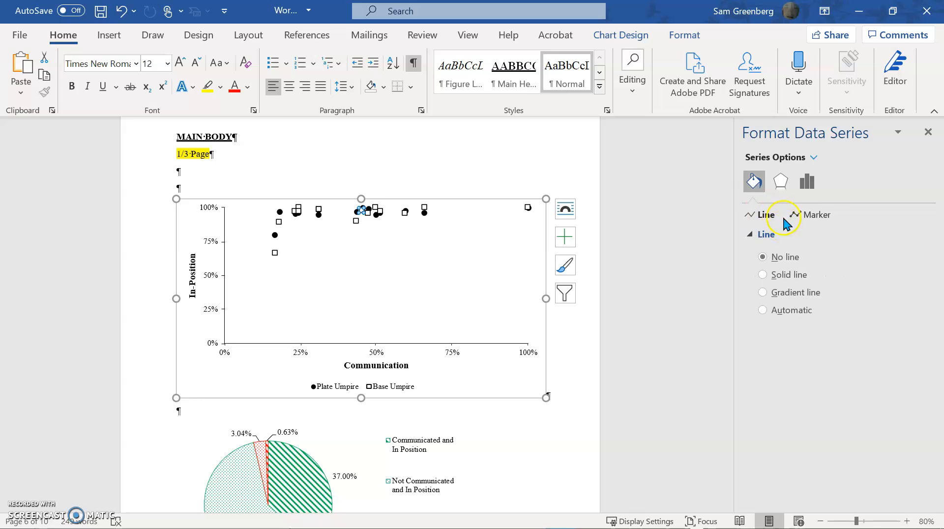
click(809, 215)
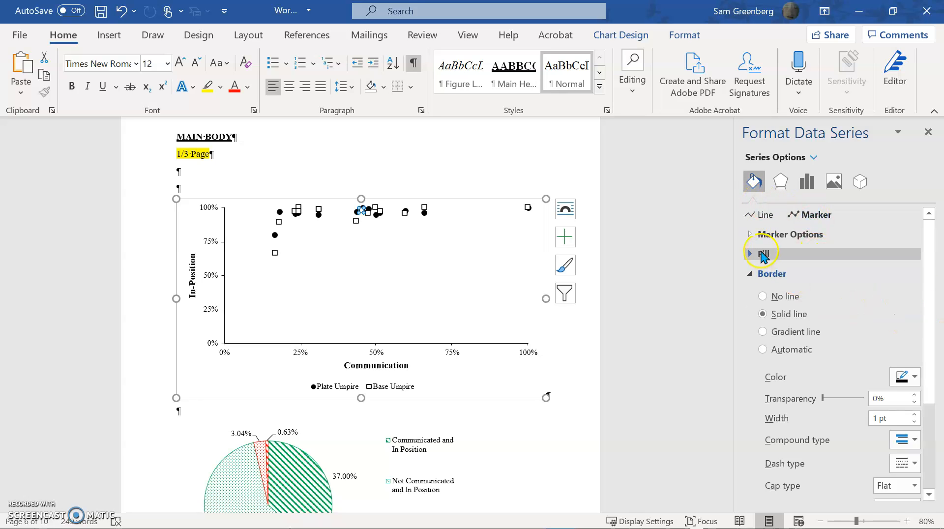
click(777, 235)
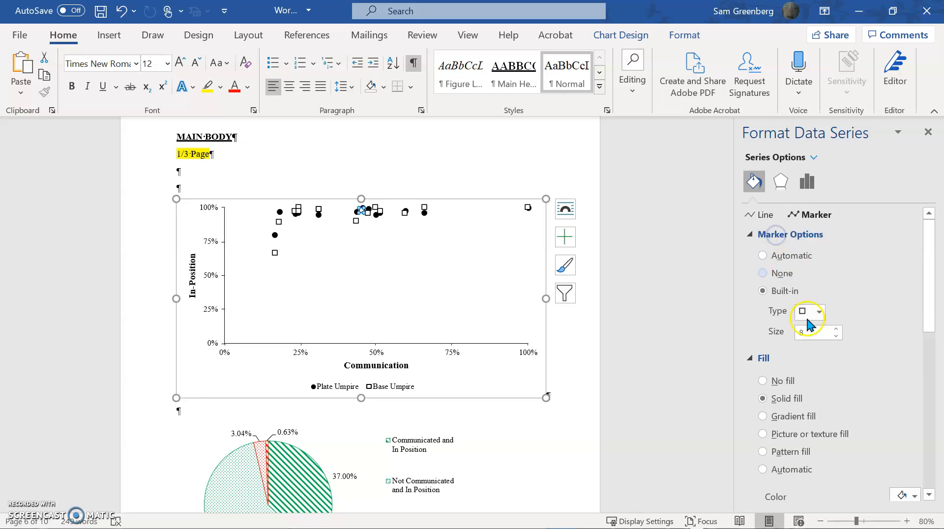
click(820, 313)
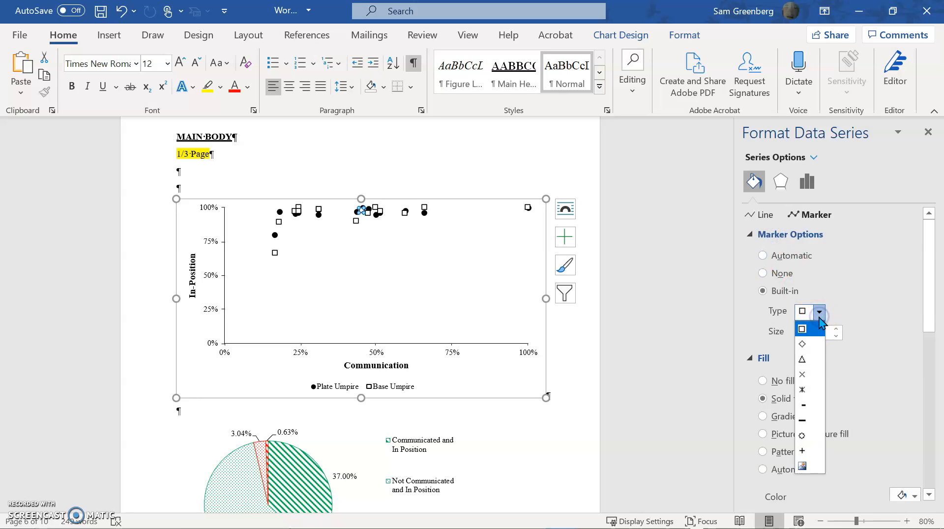
click(811, 359)
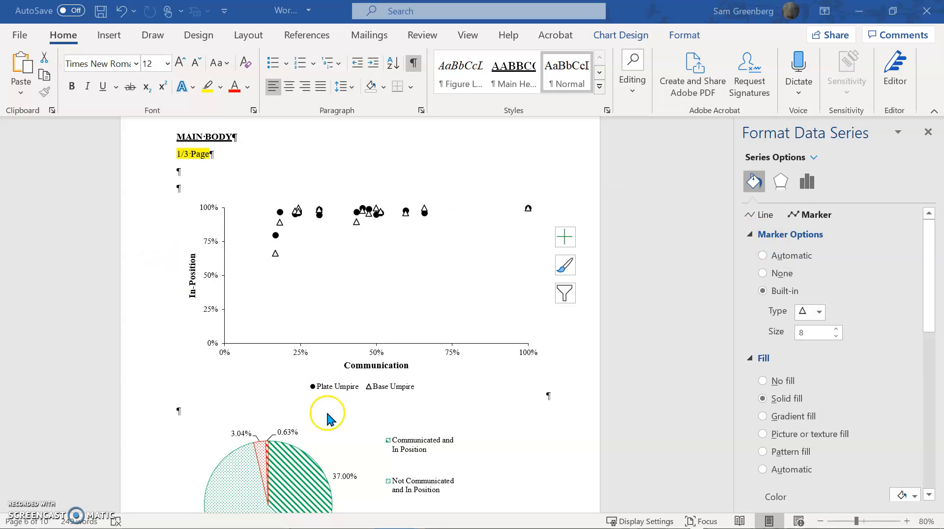
scroll(328, 416, down, 1)
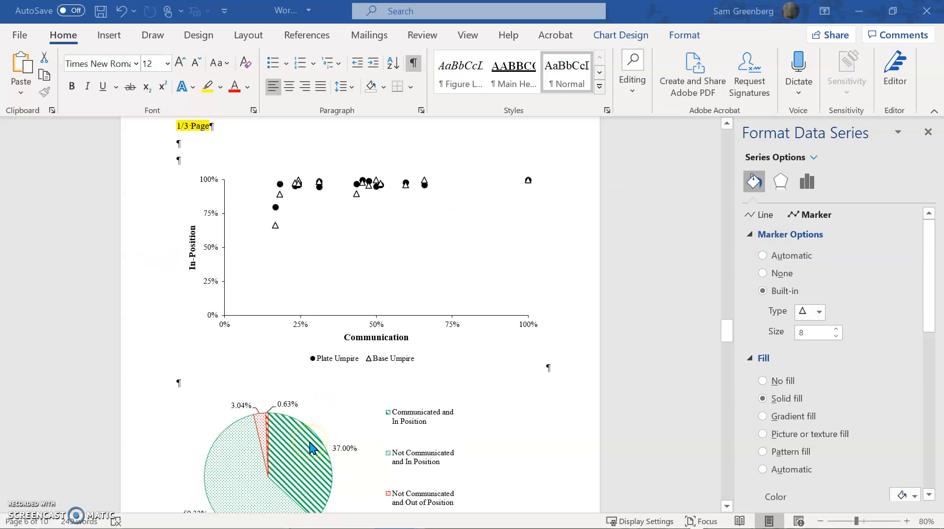
Scroll back up toward the MAIN BODY heading above the scatter chart
scroll(313, 441, up, 2)
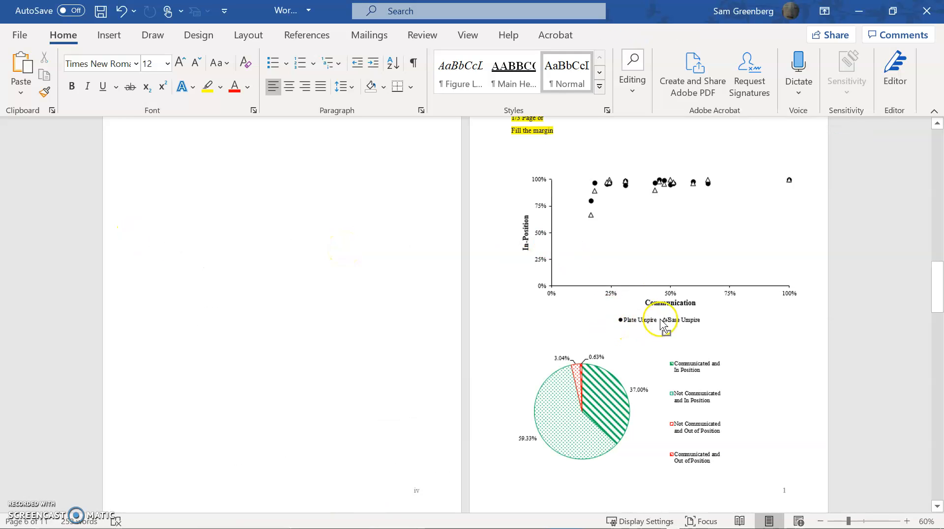
scroll(669, 331, up, 2)
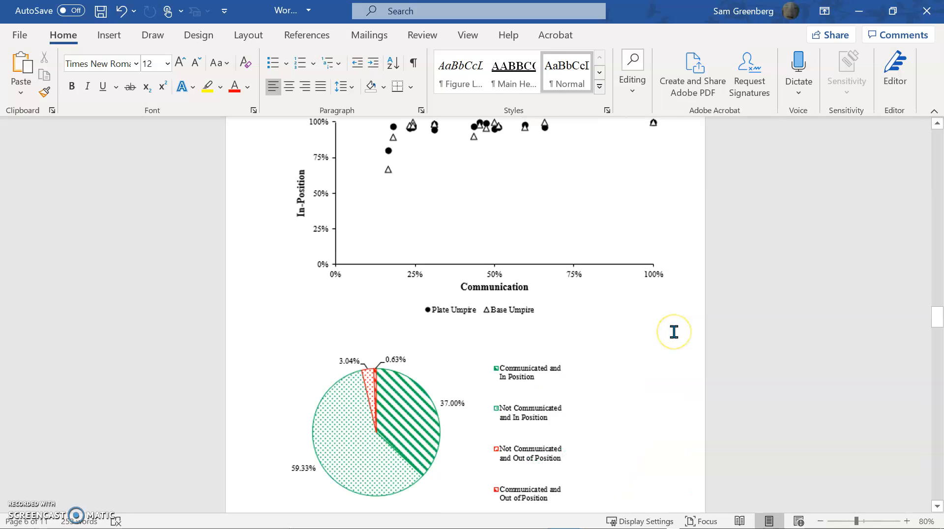
scroll(674, 332, up, 5)
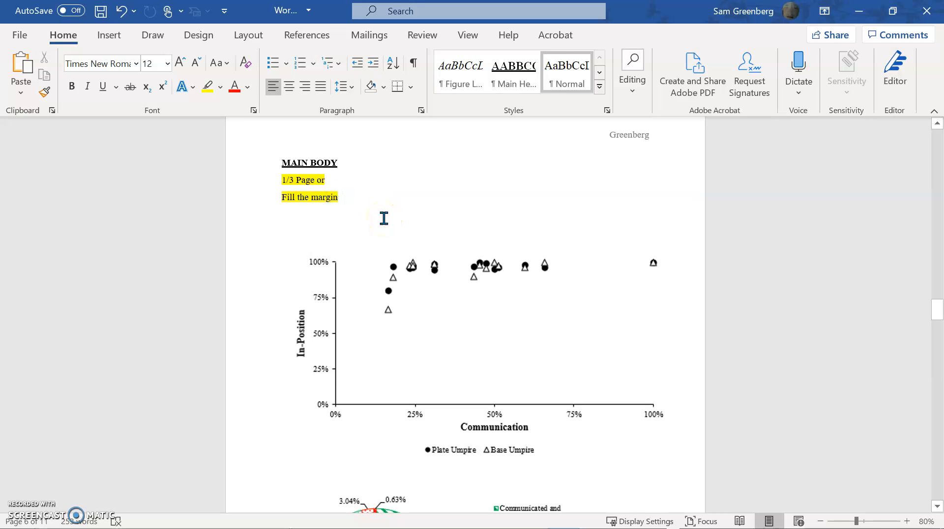
Center the scatter chart on the page
click(321, 333)
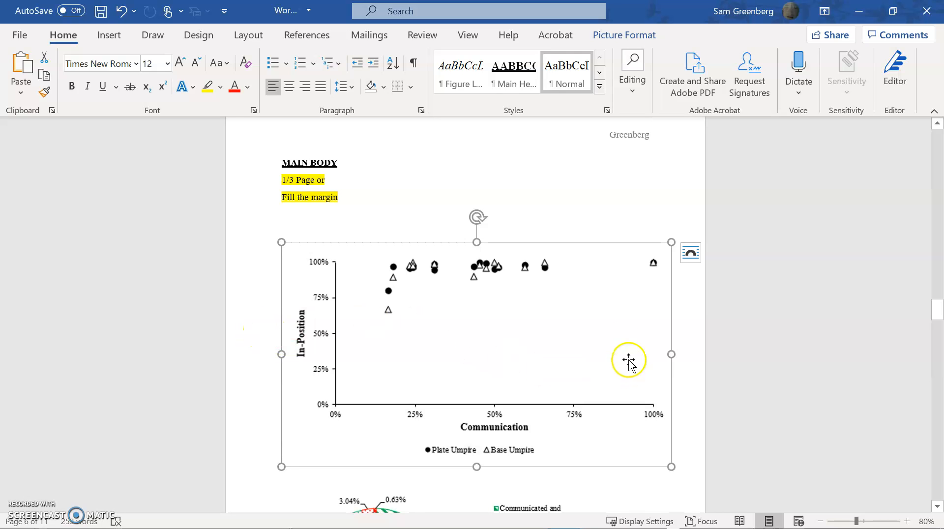
scroll(632, 354, down, 5)
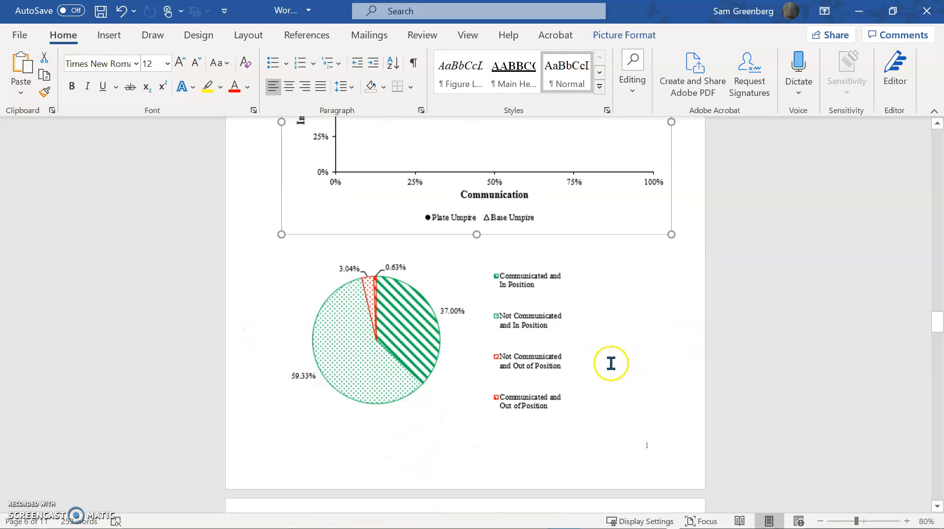
click(422, 372)
scroll(640, 385, down, 4)
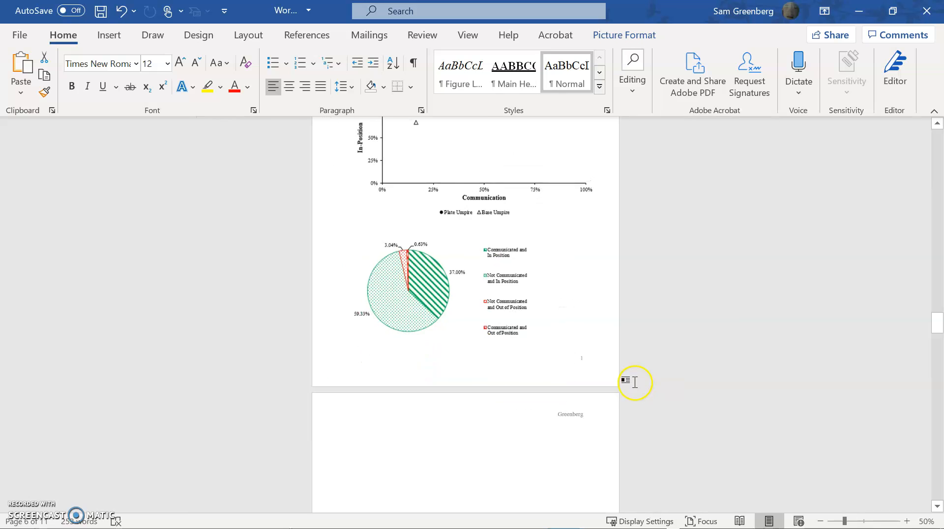
scroll(632, 389, up, 3)
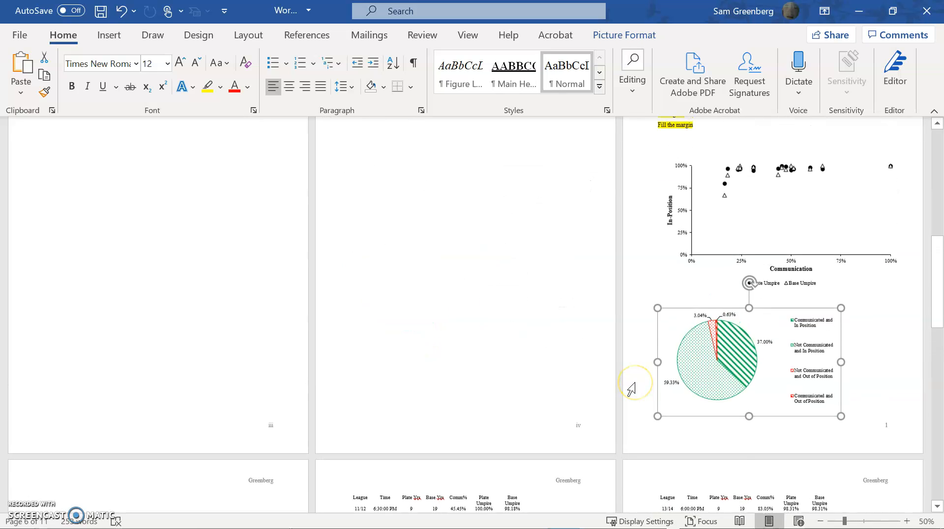
scroll(651, 296, up, 3)
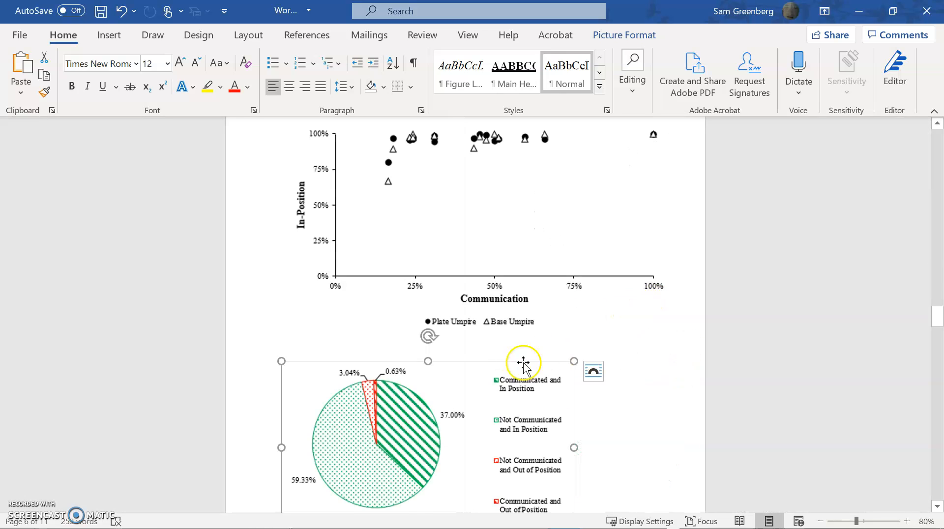
scroll(585, 377, up, 1)
click(443, 244)
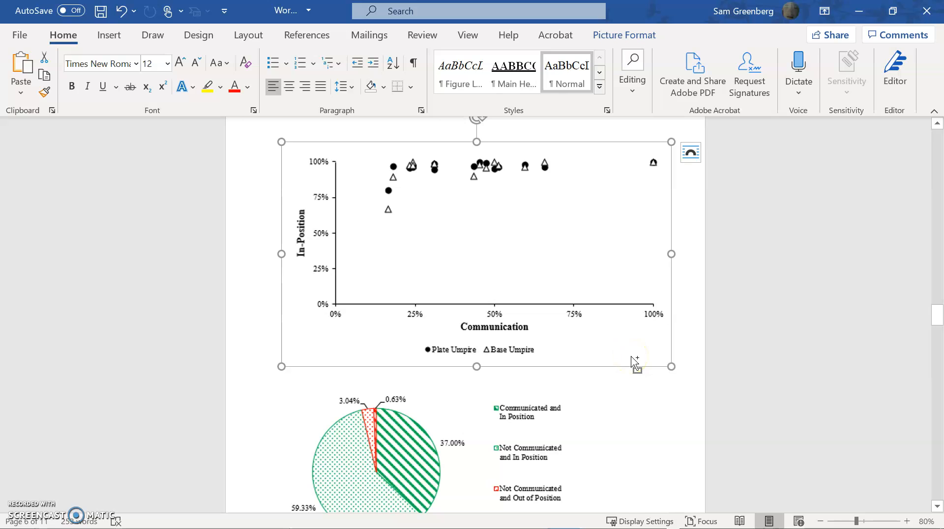
click(290, 89)
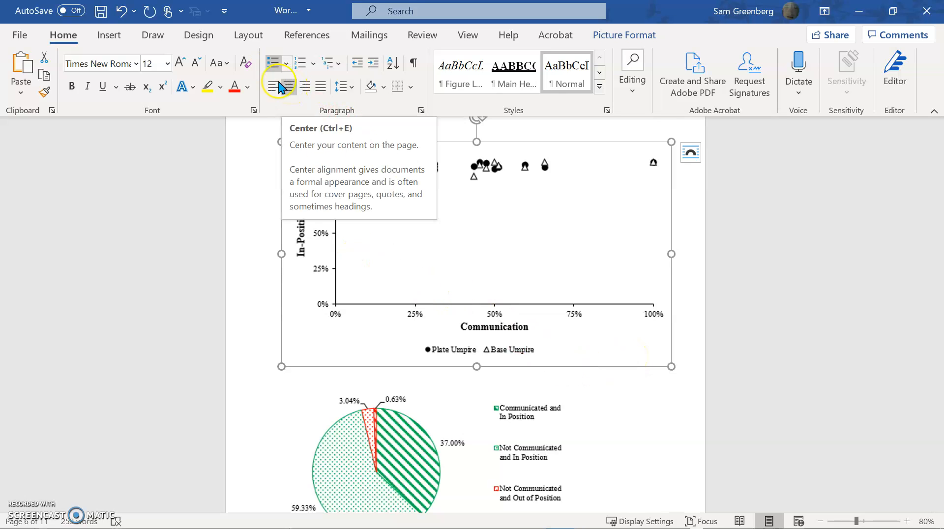
Center the pie chart with Ctrl+E and turn paragraph and formatting marks back on
scroll(467, 348, down, 2)
click(450, 362)
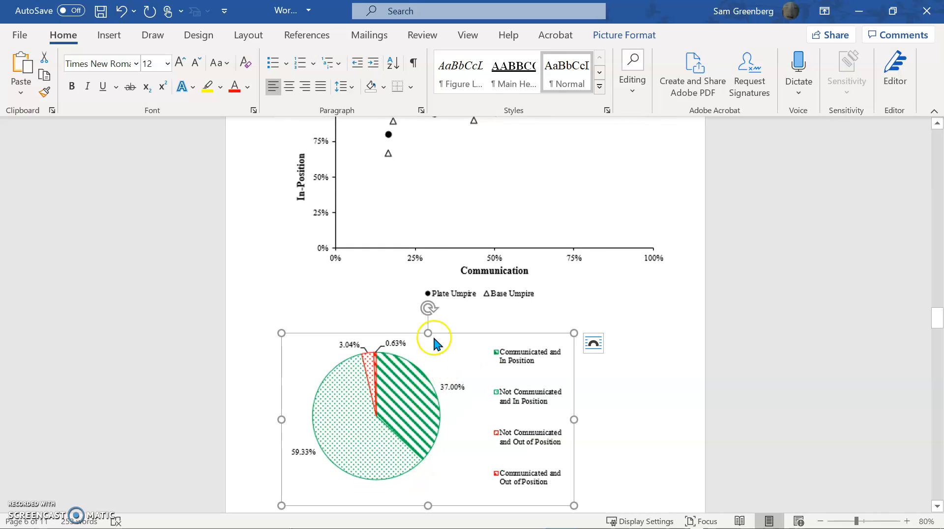
key(ctrl+e)
click(411, 69)
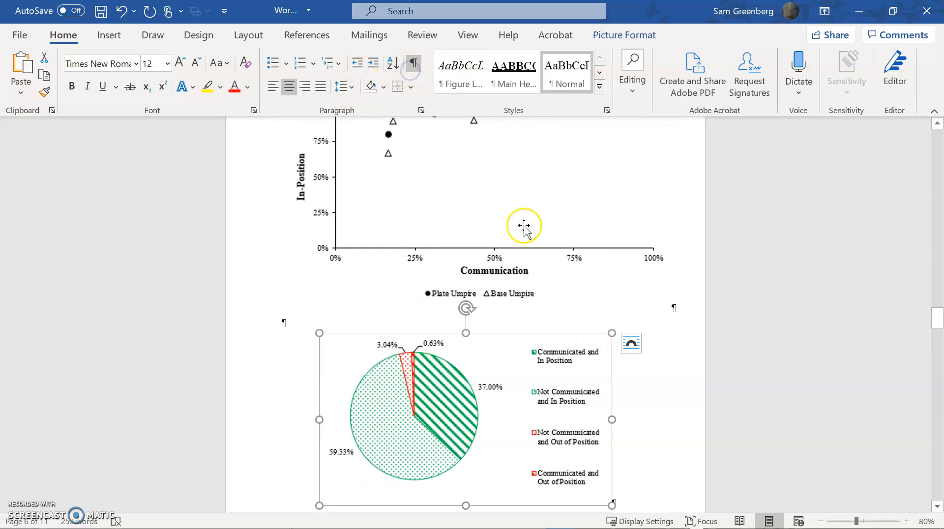
scroll(546, 320, up, 4)
scroll(547, 321, up, 3)
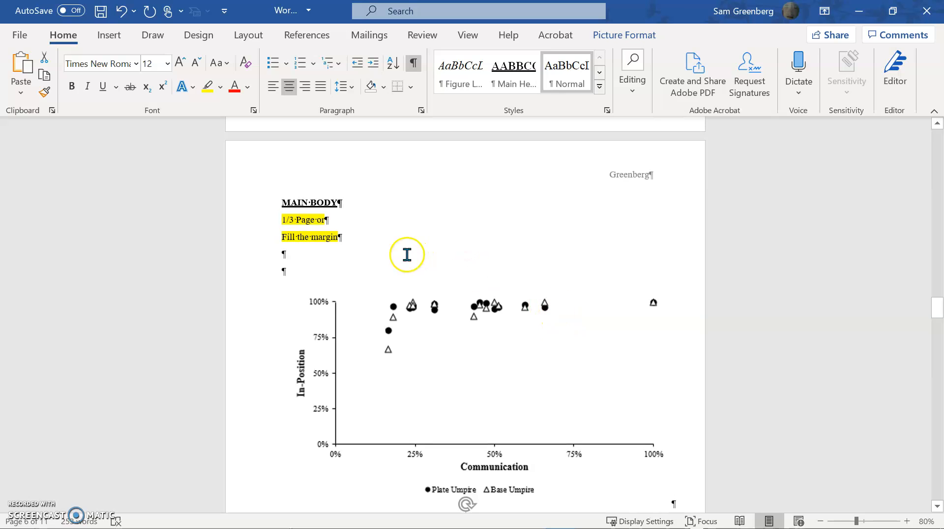
Delete the two highlighted placeholder lines and add a Figure Label–styled paragraph below the scatter chart
drag(365, 260, 251, 220)
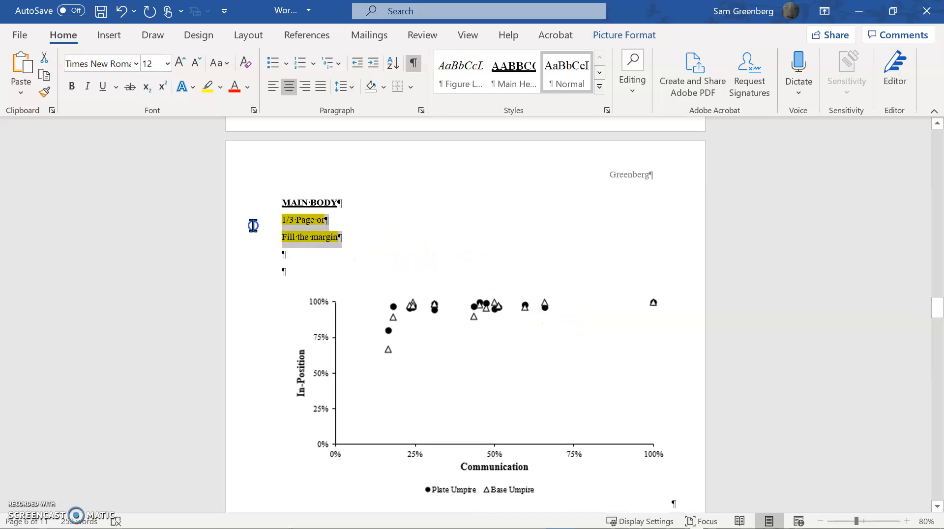
key(Delete)
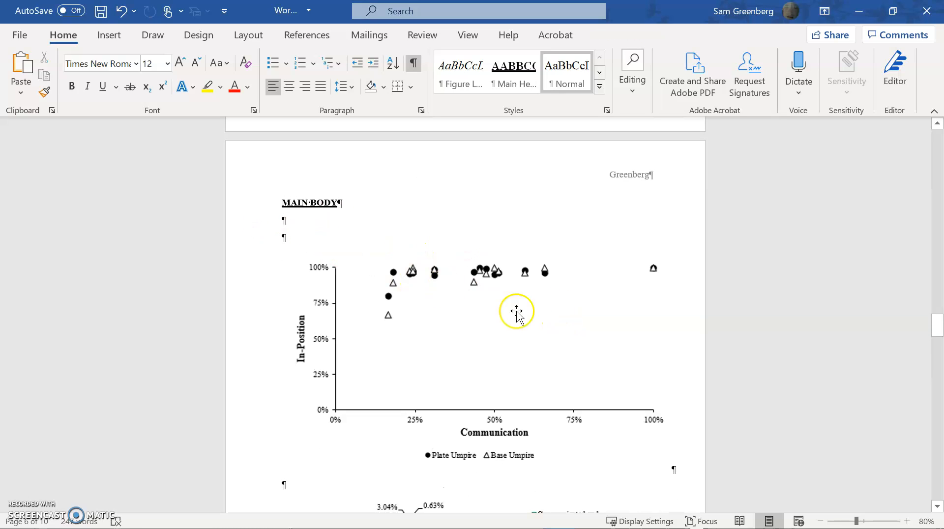
click(697, 432)
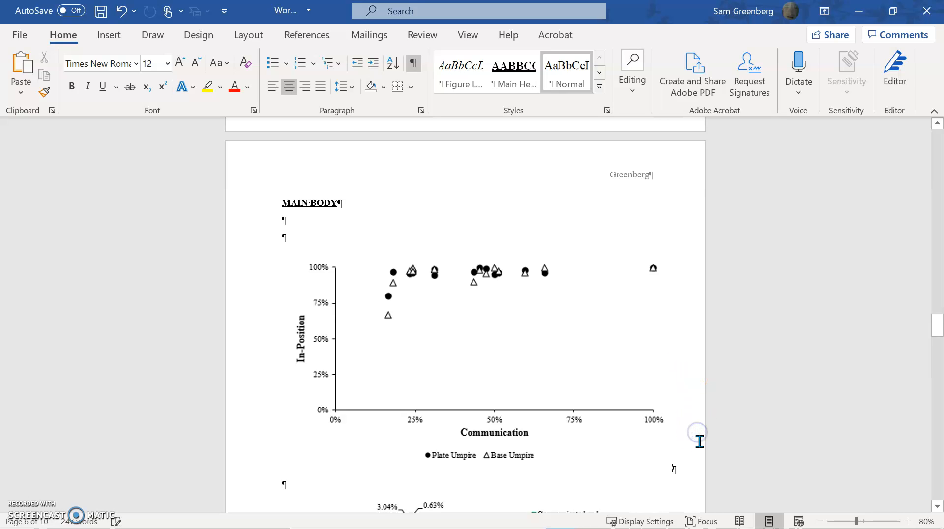
key(Return)
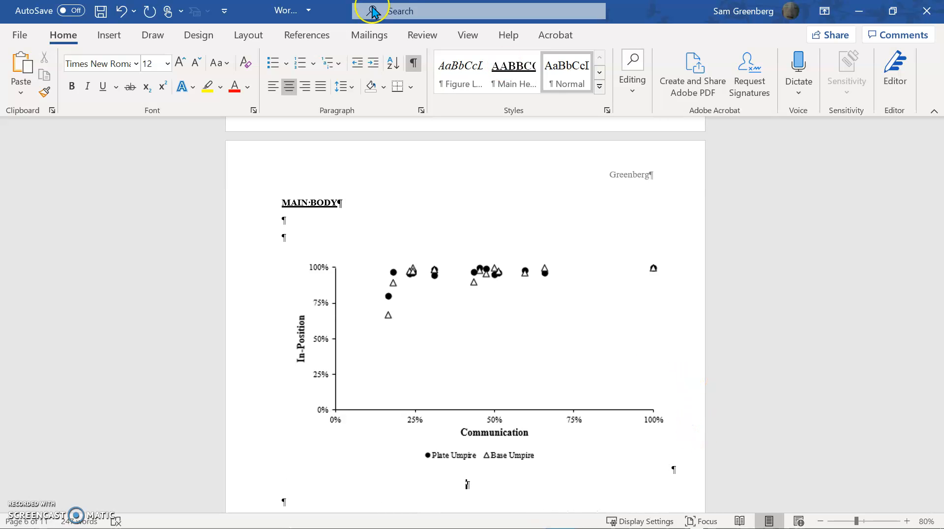
click(600, 87)
click(450, 90)
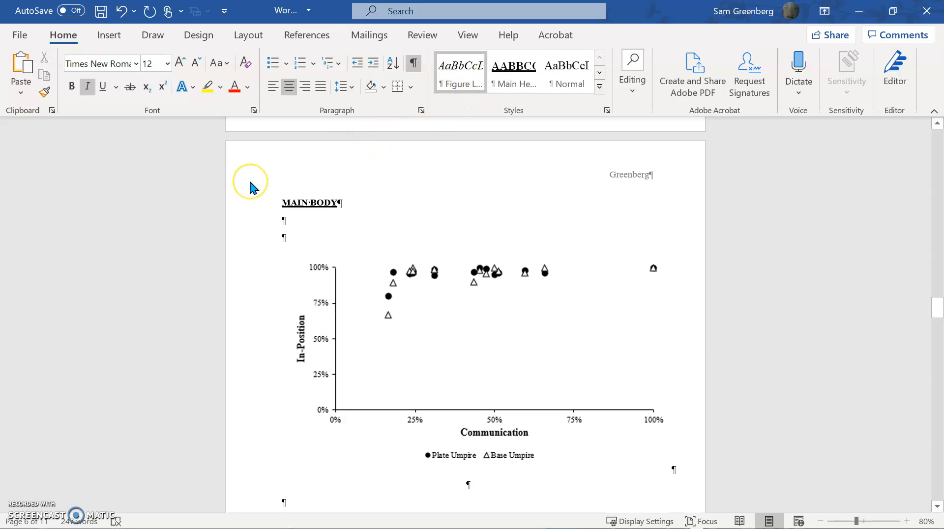
Type 'Figure 1: Graph 1' as the scatter chart's caption
text(Figure 1)
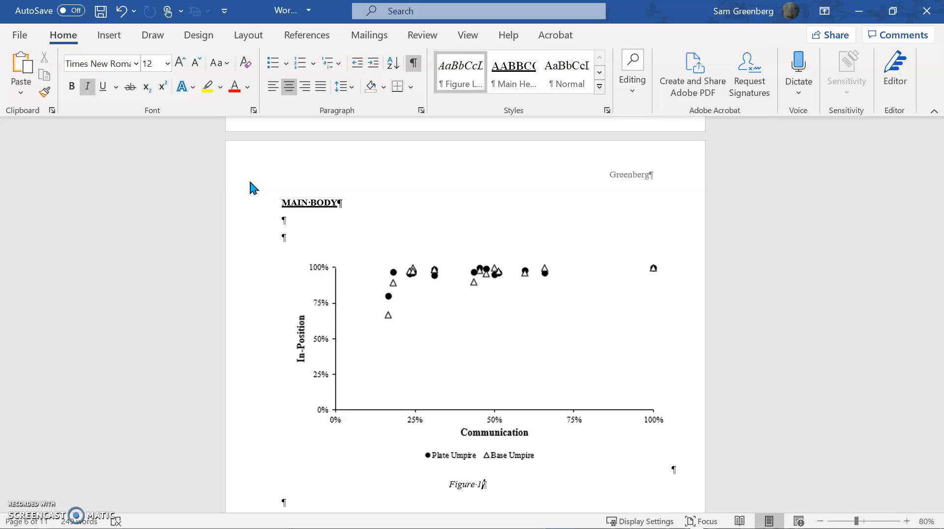
text(: Graphj)
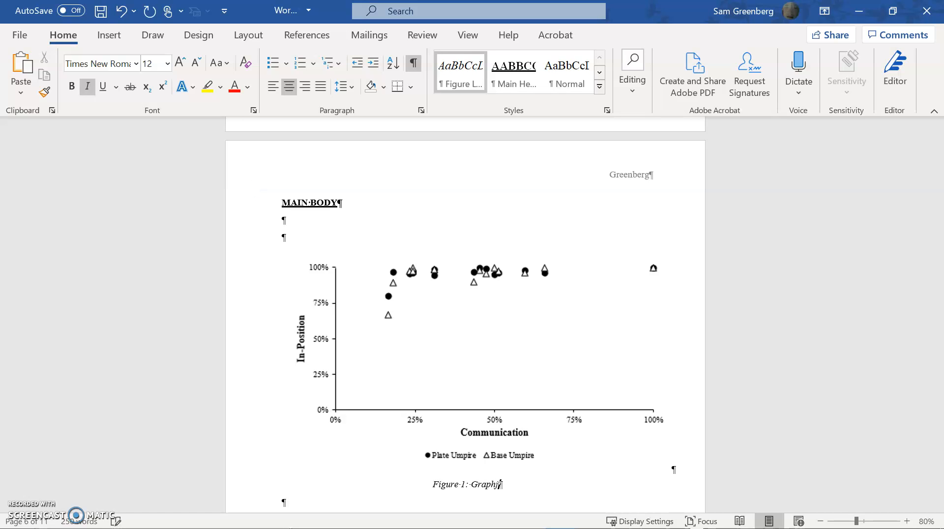
key(BackSpace)
text( 1)
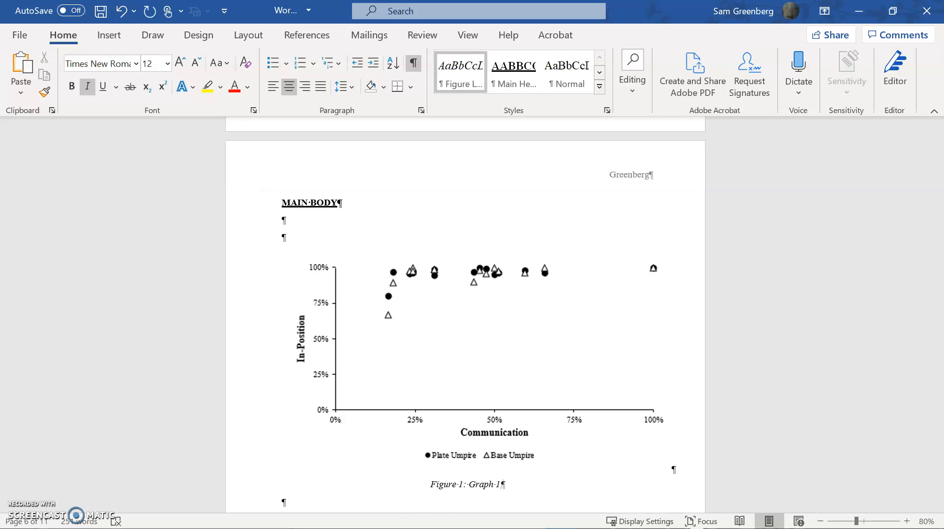
scroll(603, 301, down, 6)
Delete the hand-typed 'Figure 1: Graph 1' caption
click(638, 343)
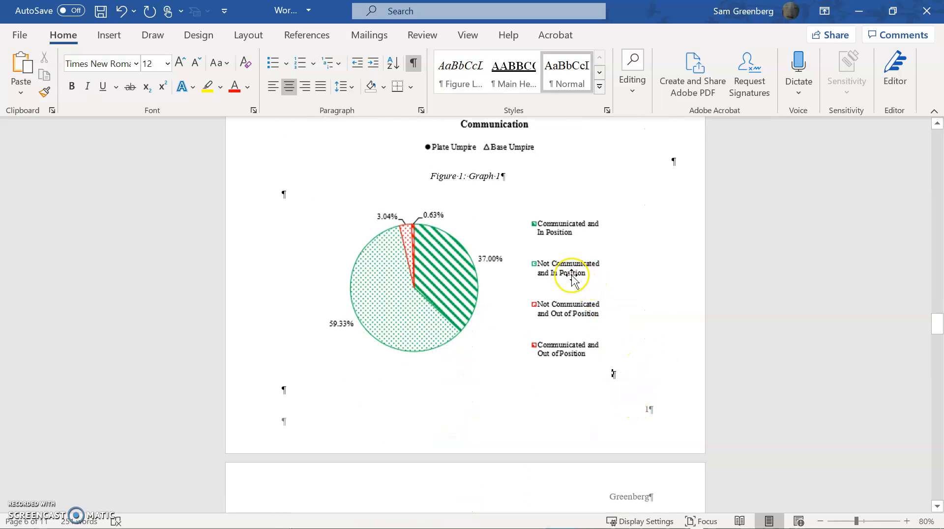
click(520, 178)
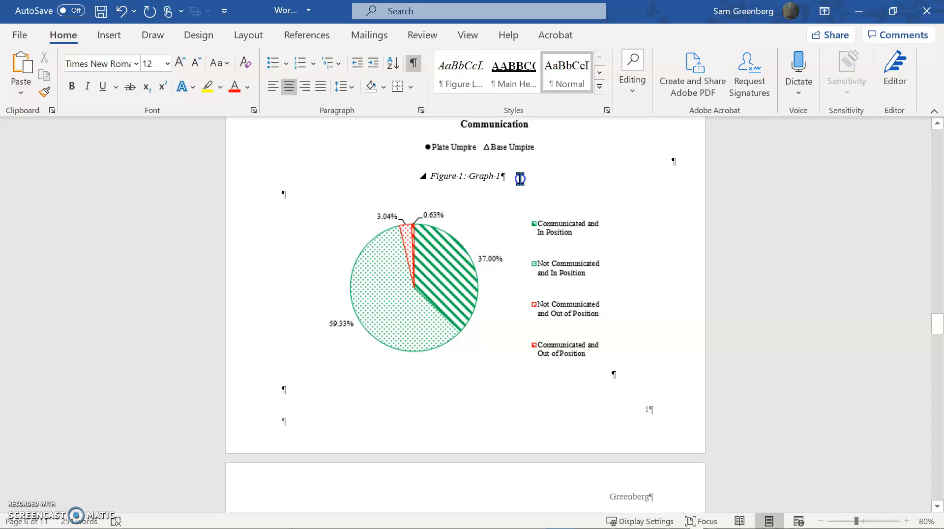
drag(505, 176, 424, 190)
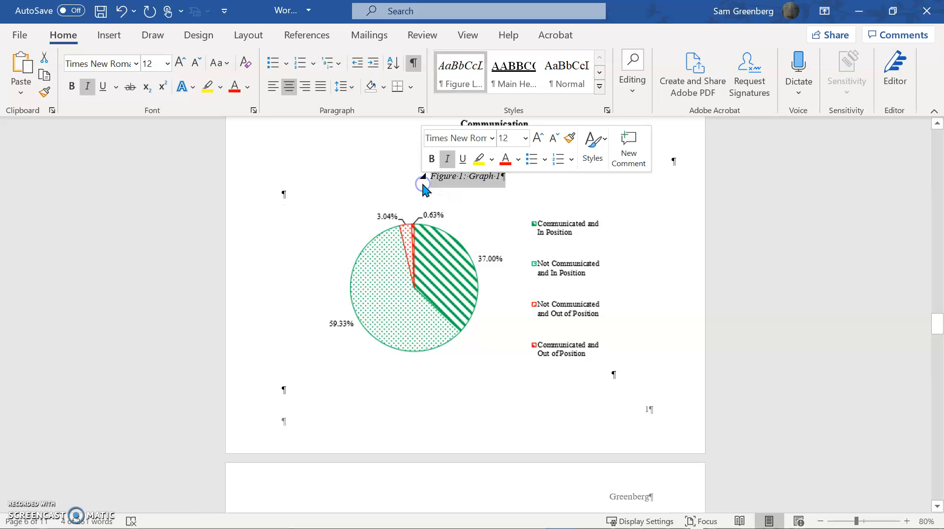
key(Delete)
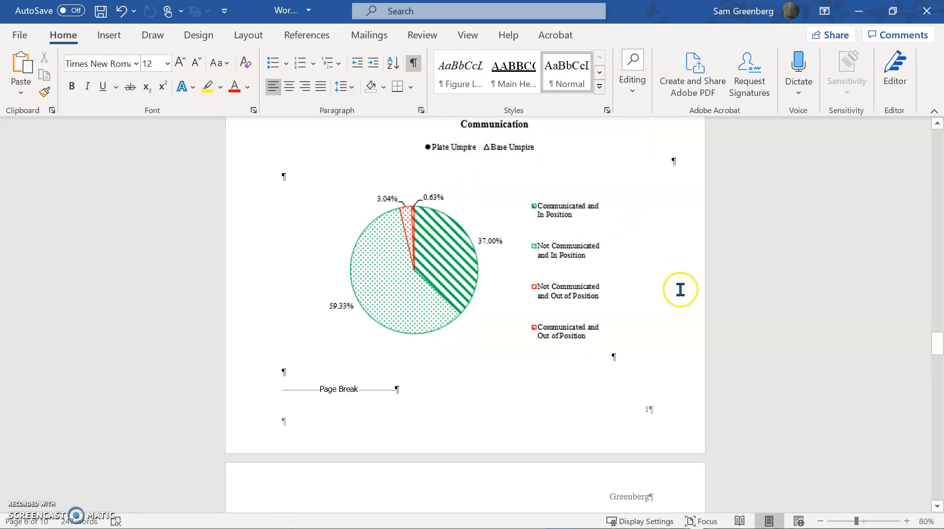
Add an empty figure-caption-styled paragraph above the page break below the pie chart
scroll(654, 344, down, 1)
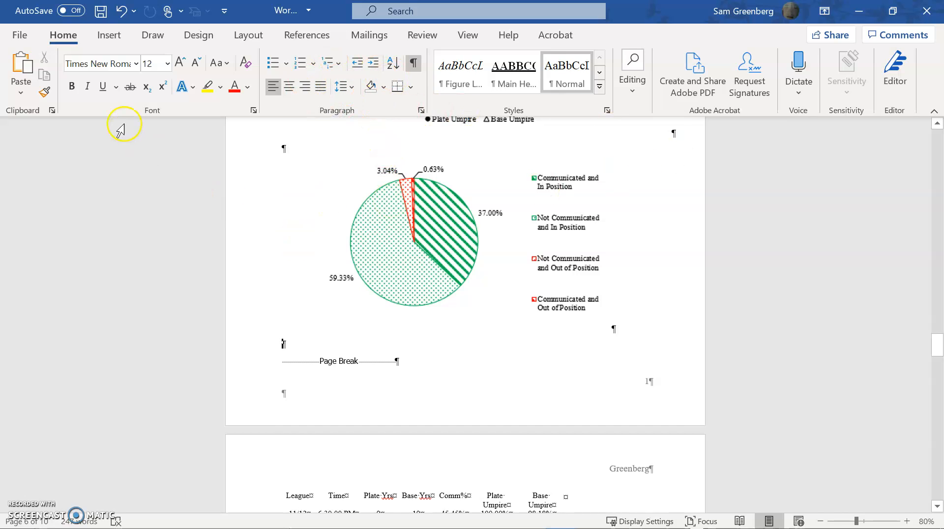
key(Return)
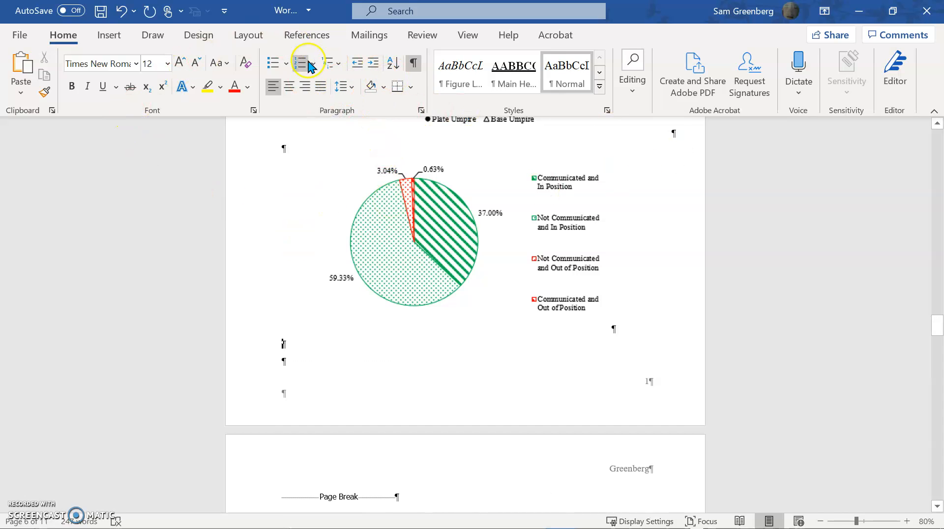
click(476, 76)
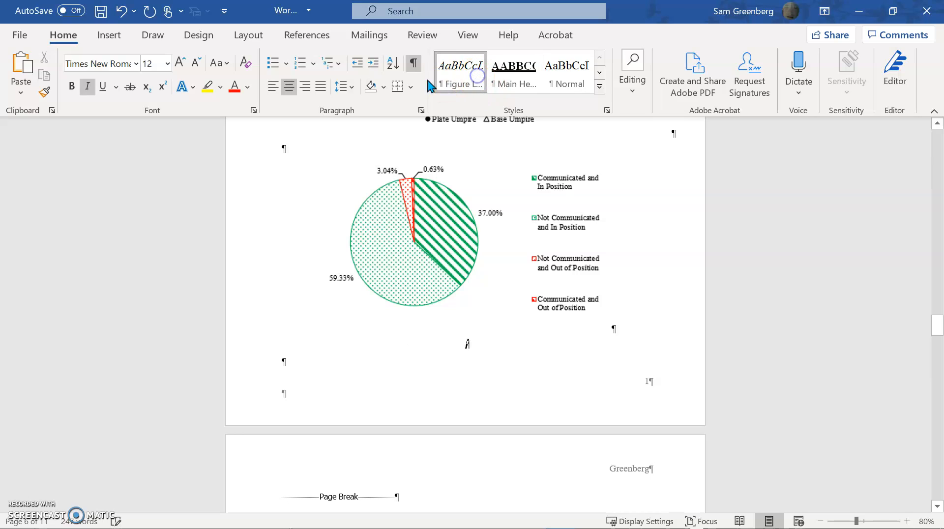
click(311, 39)
Open Insert Caption from References, keeping Figure as the label and cancelling New Label
click(292, 43)
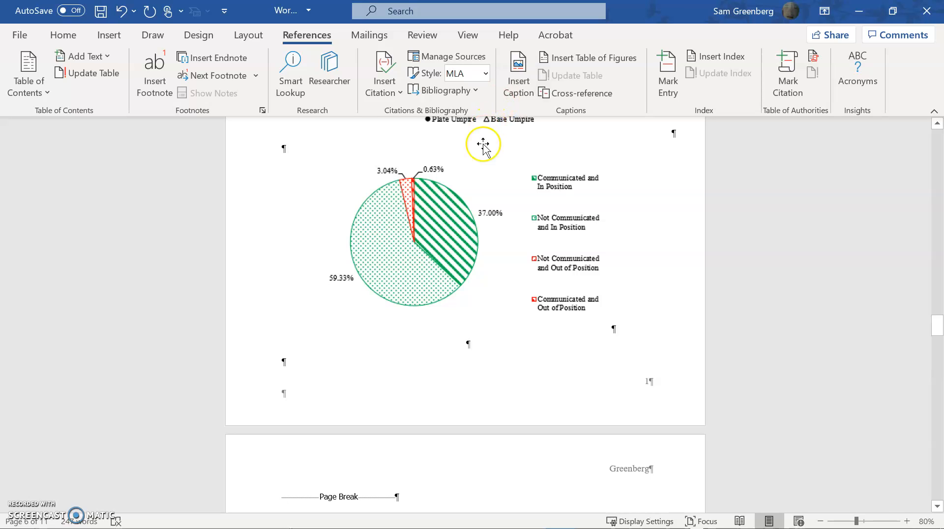
click(530, 77)
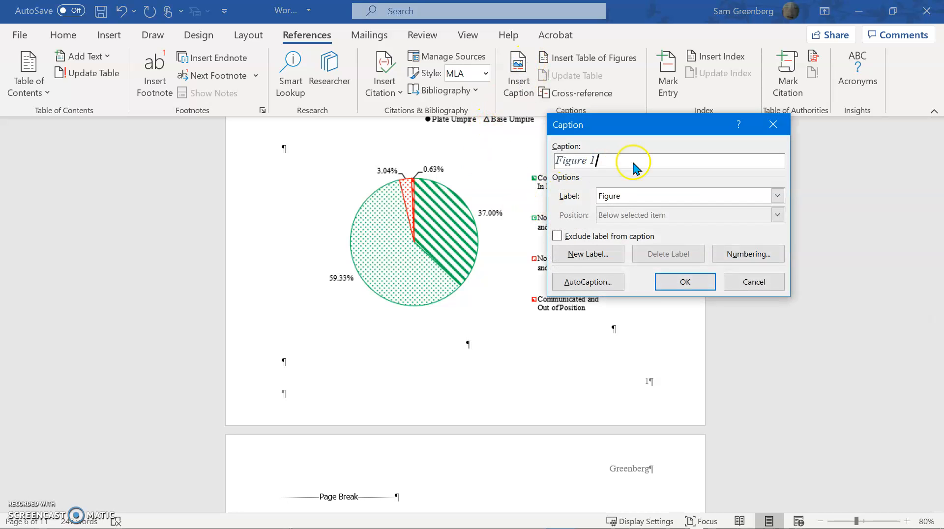
click(654, 192)
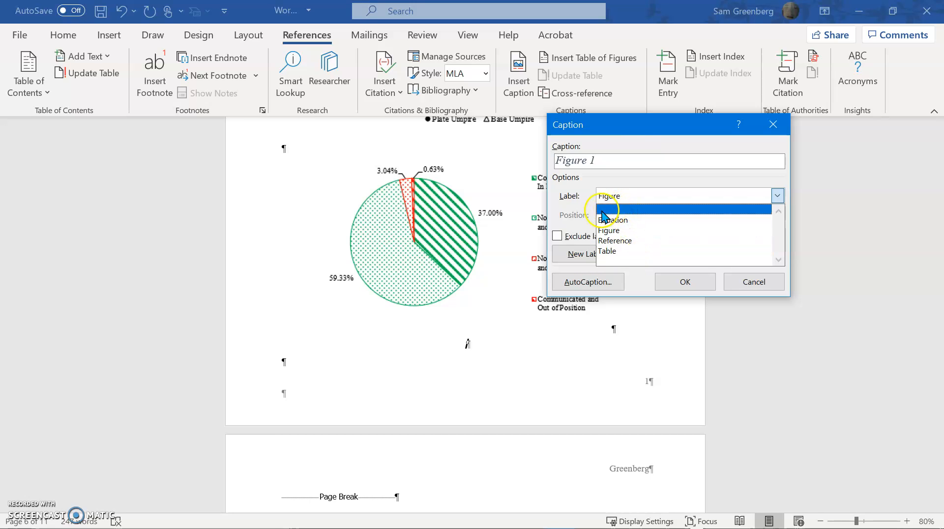
click(583, 216)
click(592, 253)
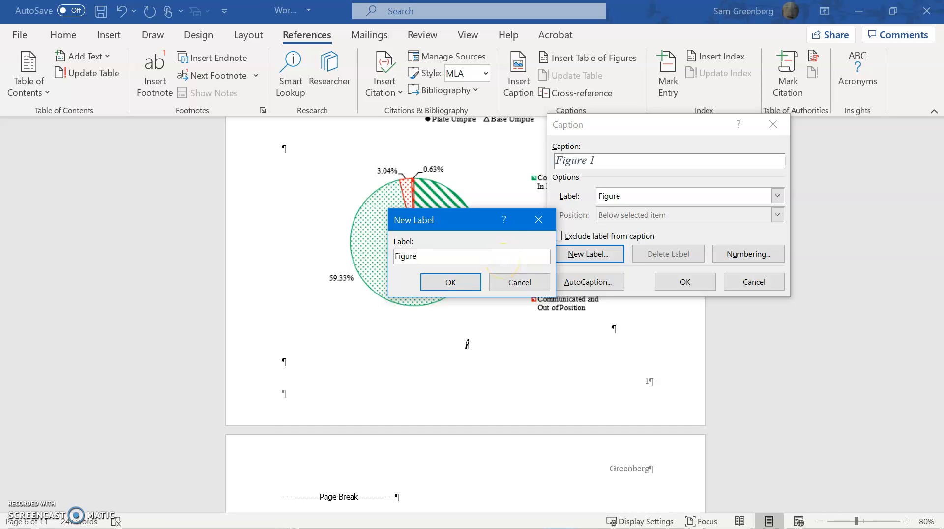
click(516, 277)
click(612, 163)
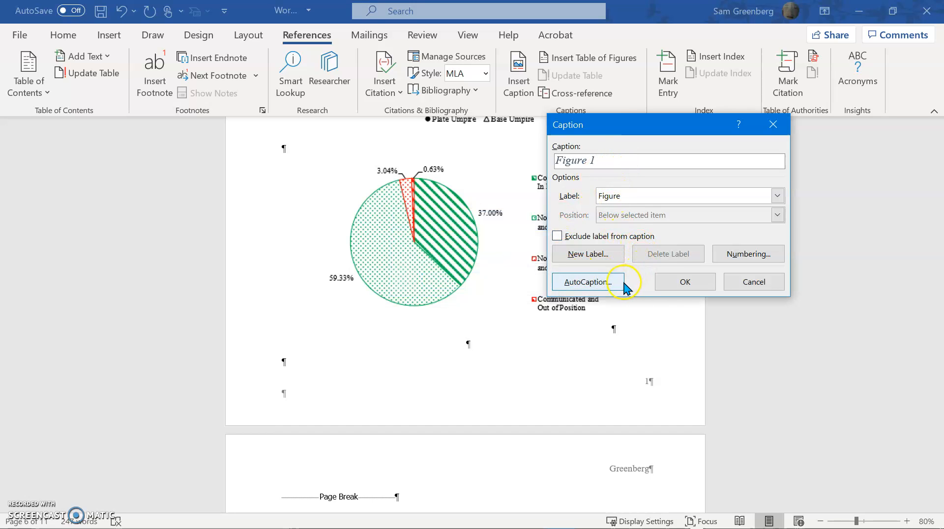
Try caption numbering in 1, 2, 3 format with Heading 1 chapter numbers and a hyphen separator
click(733, 253)
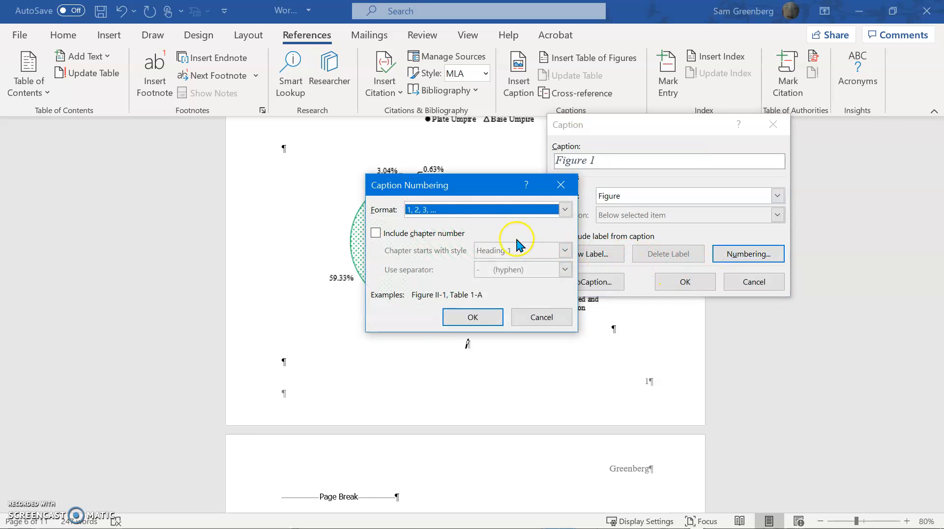
click(494, 214)
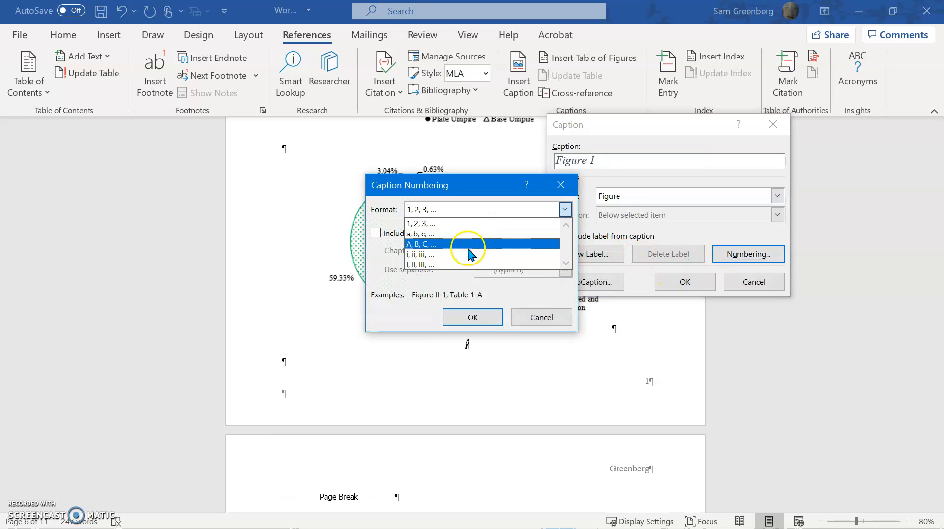
click(414, 307)
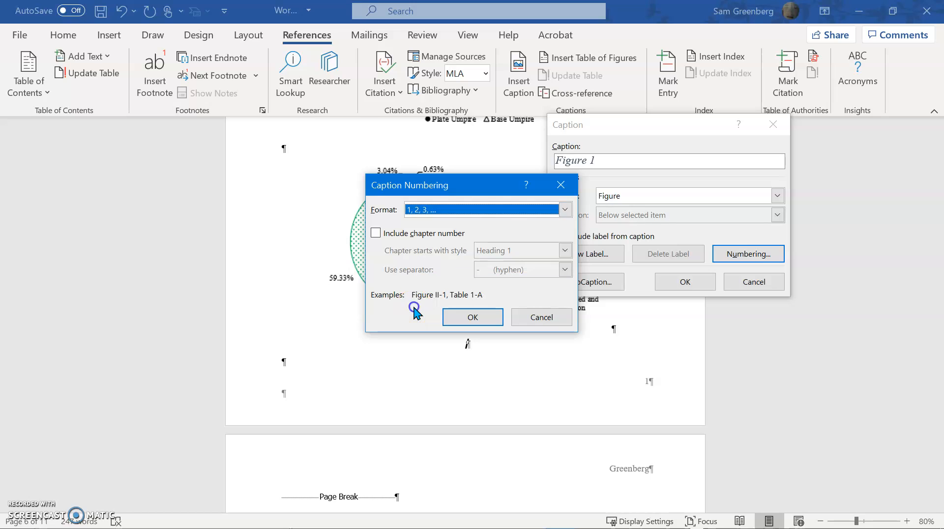
click(407, 234)
click(526, 250)
click(528, 248)
click(520, 270)
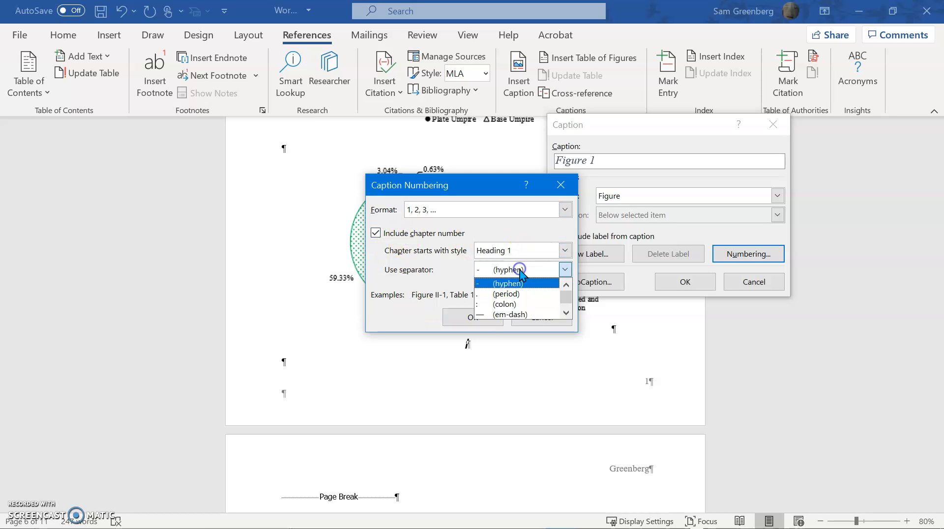
click(519, 270)
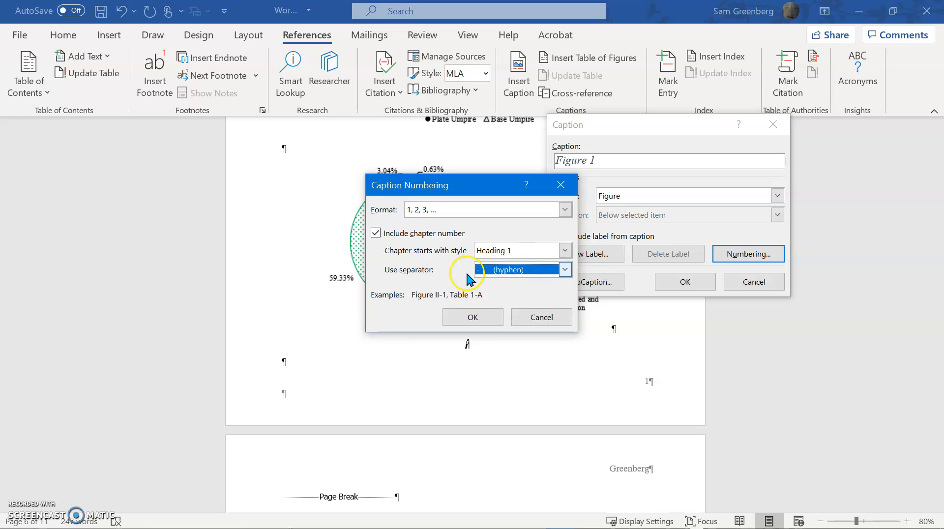
click(412, 211)
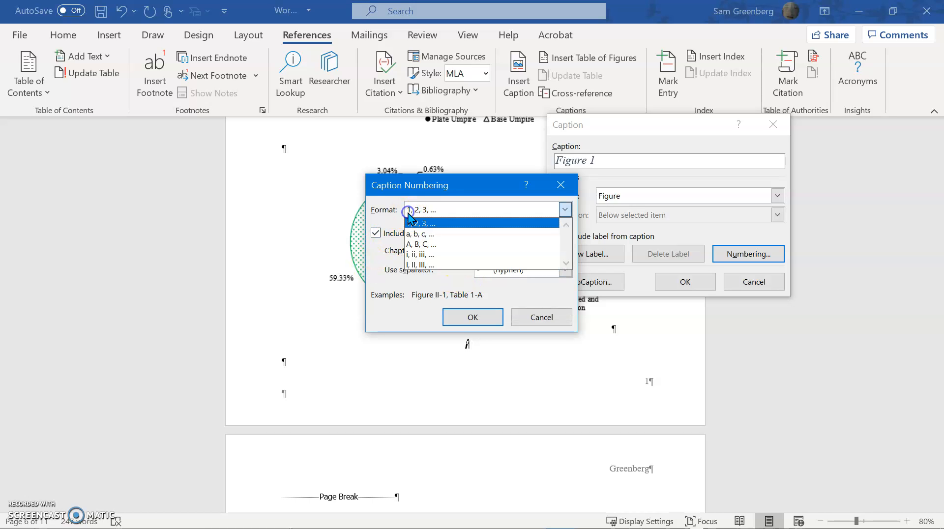
click(433, 224)
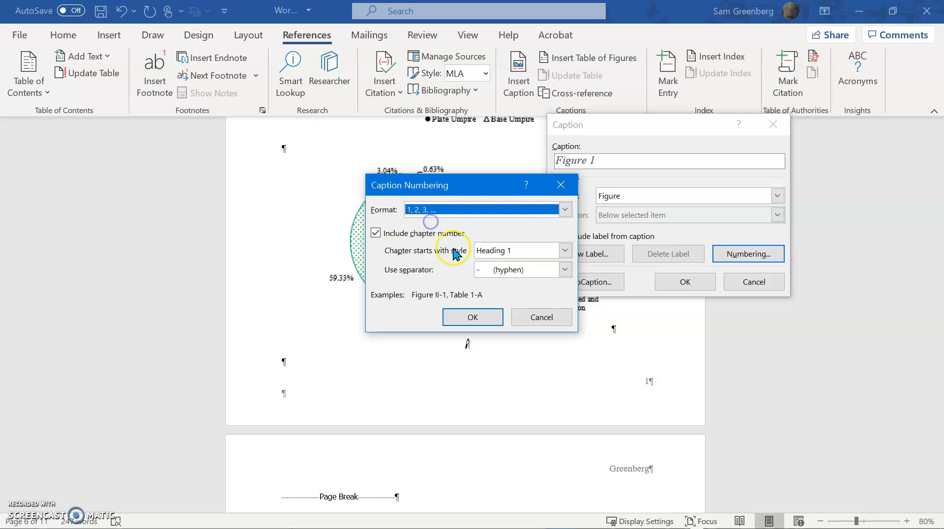
click(473, 317)
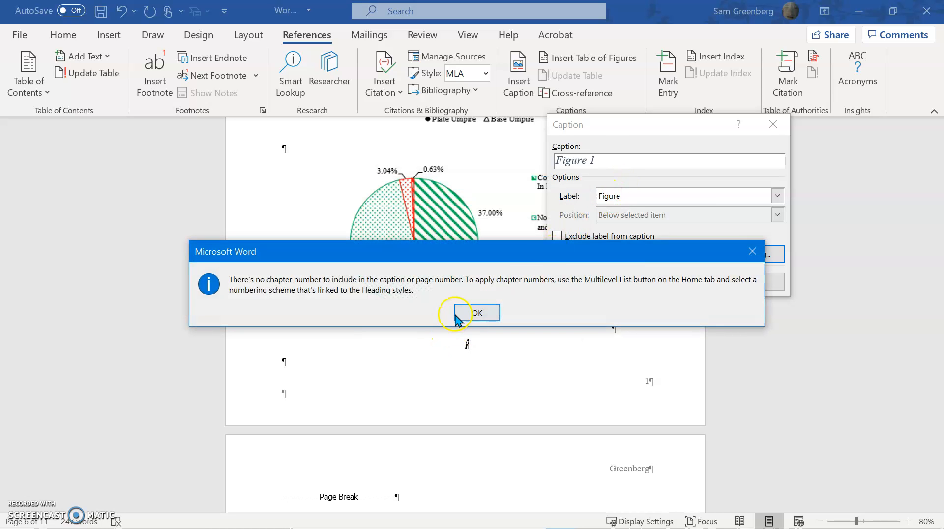
click(754, 253)
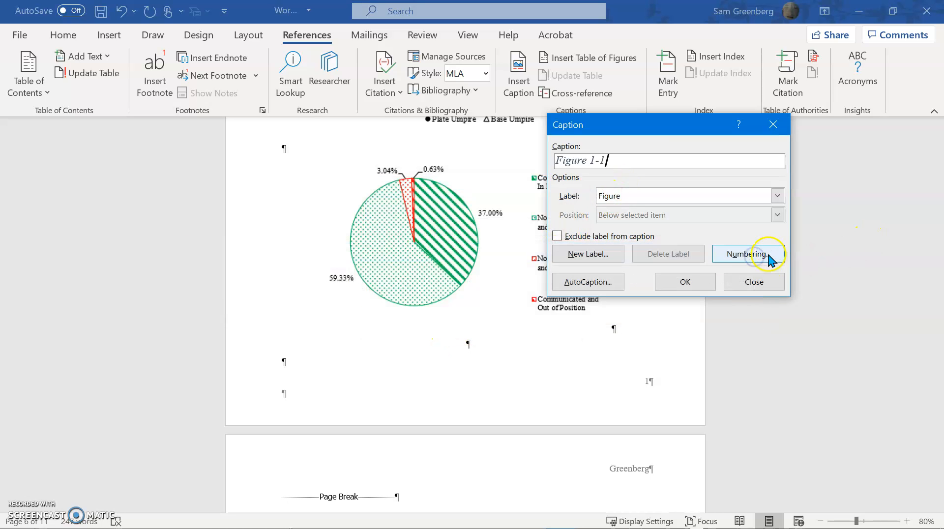
Turn off chapter numbers in caption numbering so the caption reads Figure 1
click(757, 254)
click(408, 233)
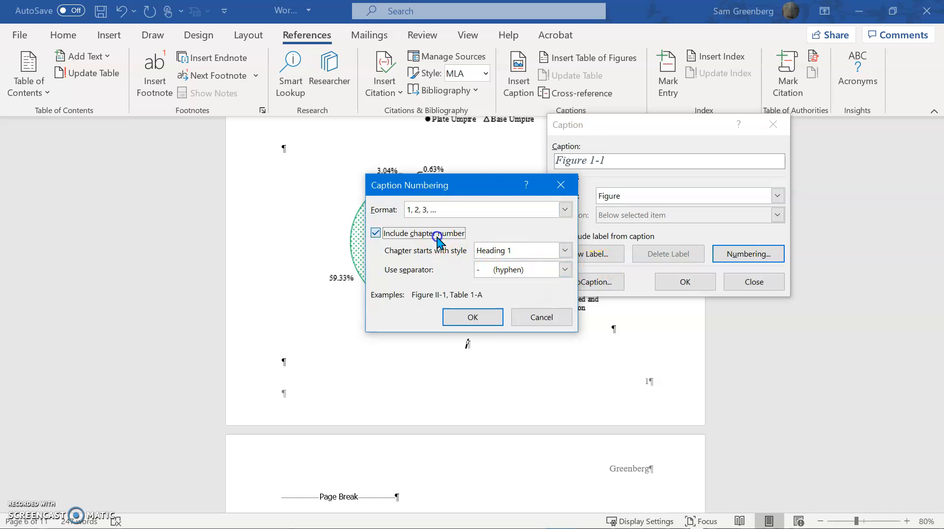
click(496, 318)
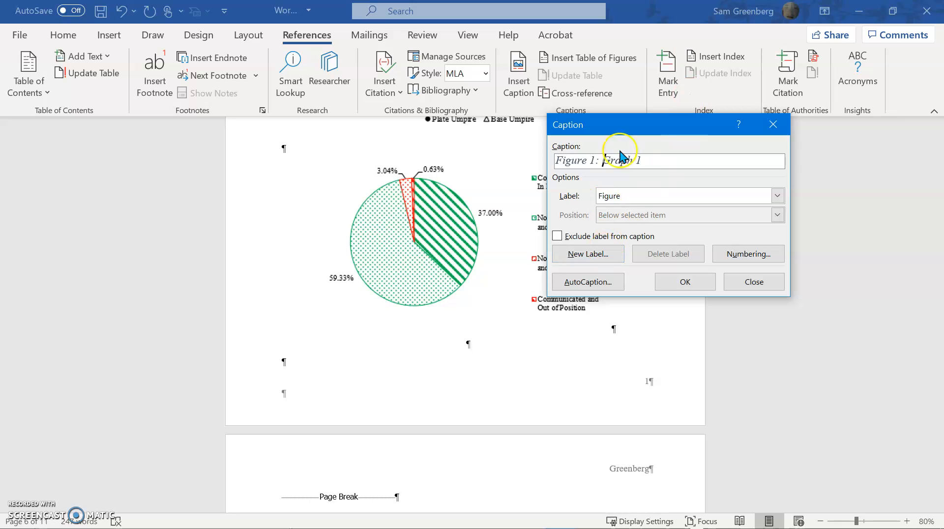
Insert the caption 'Figure 1: Graph 1' under the pie chart and apply the Figure style
key(Left)
key(BackSpace)
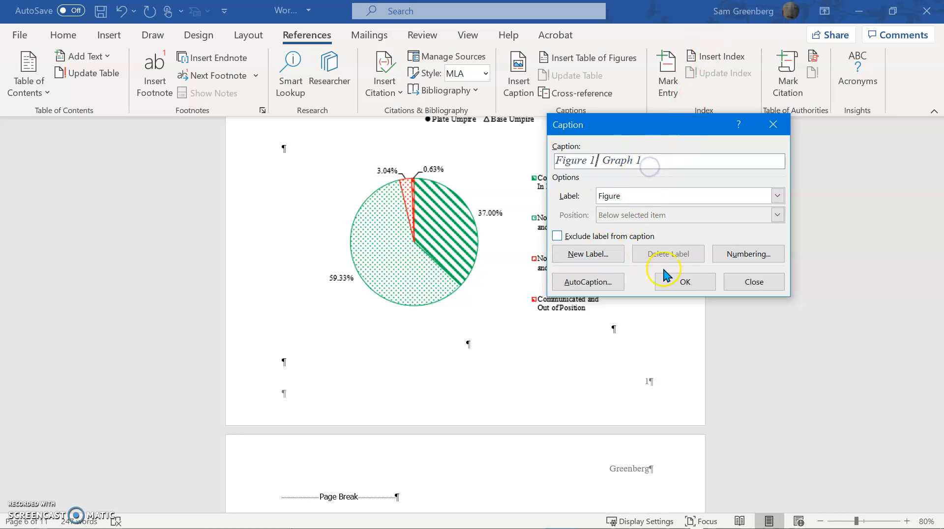
click(682, 281)
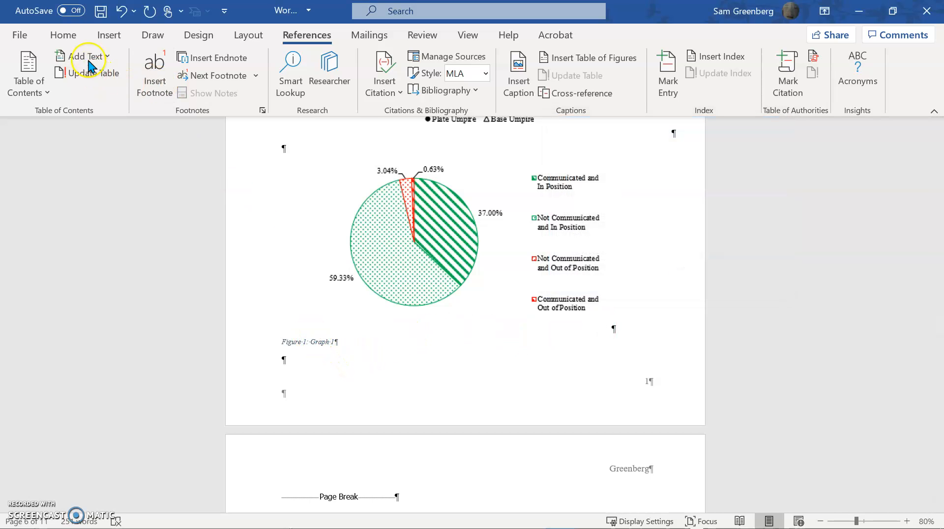
click(75, 43)
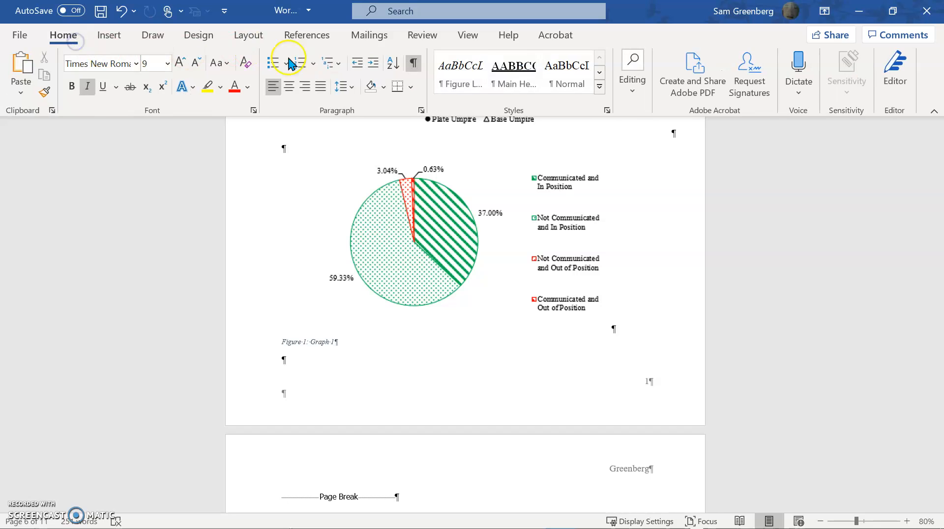
click(472, 80)
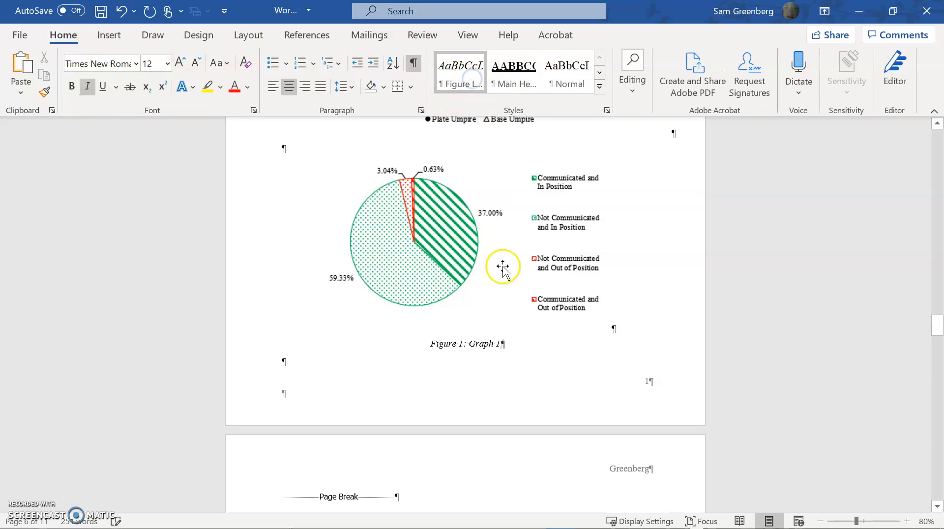
Insert the caption 'Figure 1: Graph 2' on a new line below the scatter chart
scroll(553, 328, up, 6)
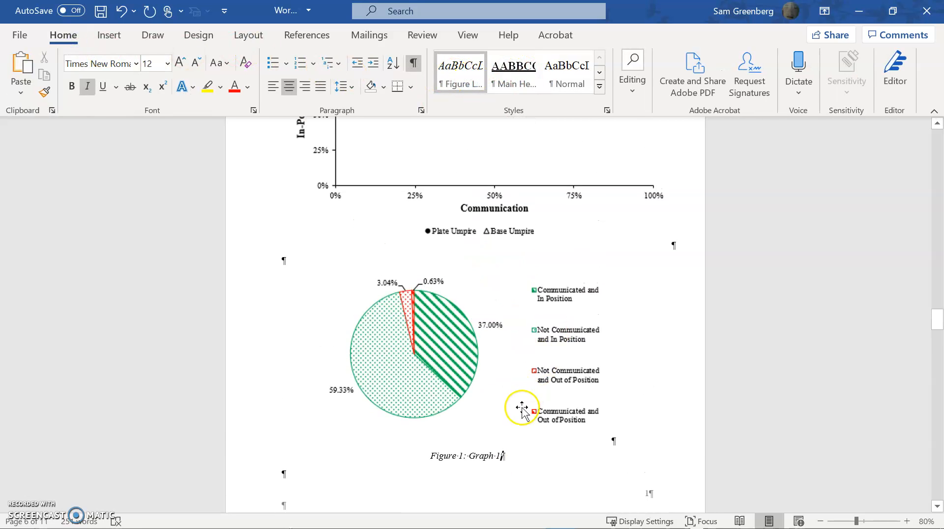
click(697, 315)
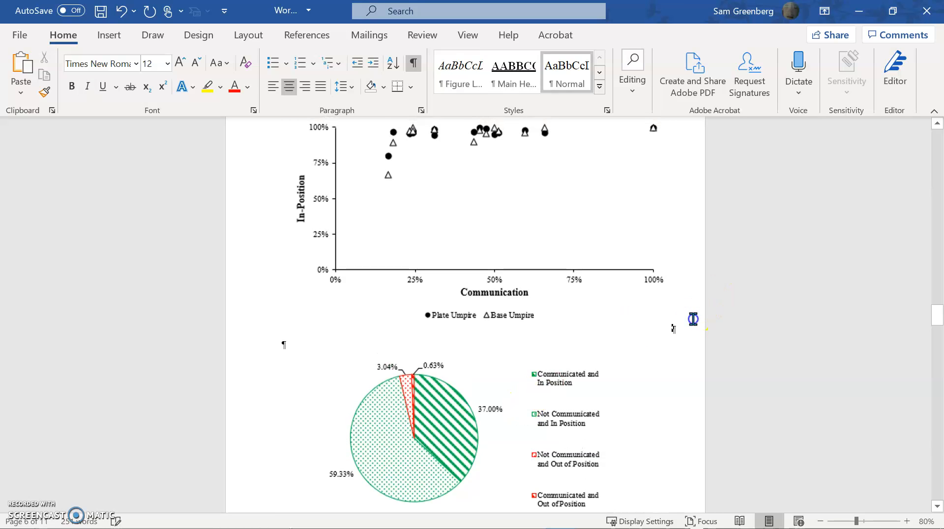
key(Return)
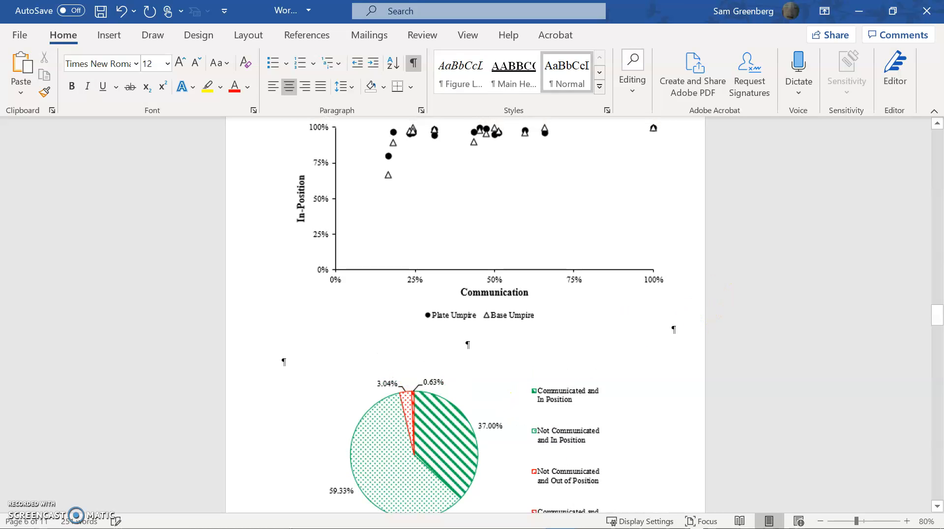
click(307, 35)
click(518, 74)
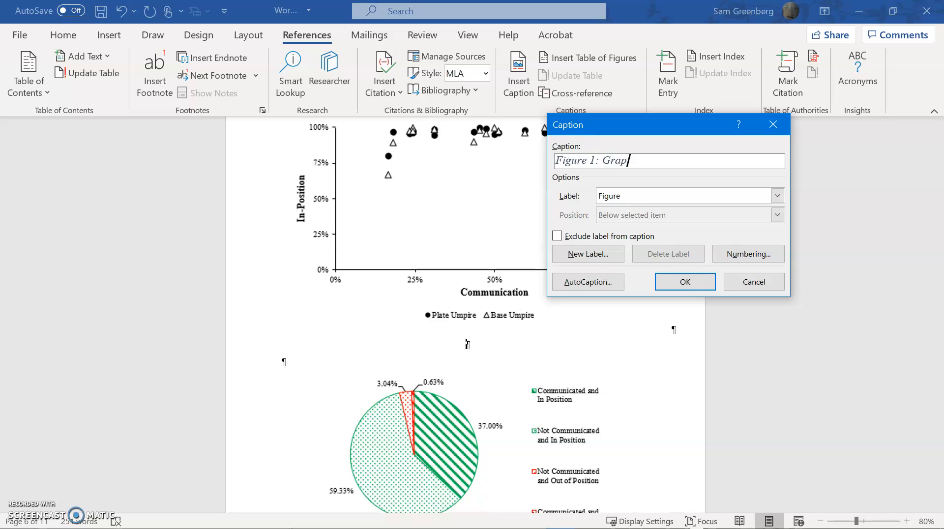
click(685, 281)
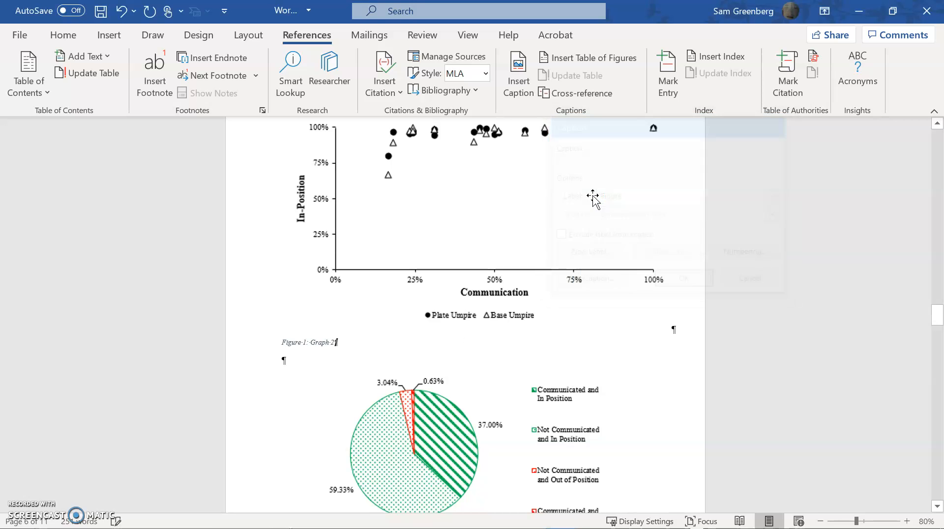
Apply the Figure style to the new scatter chart caption
click(64, 37)
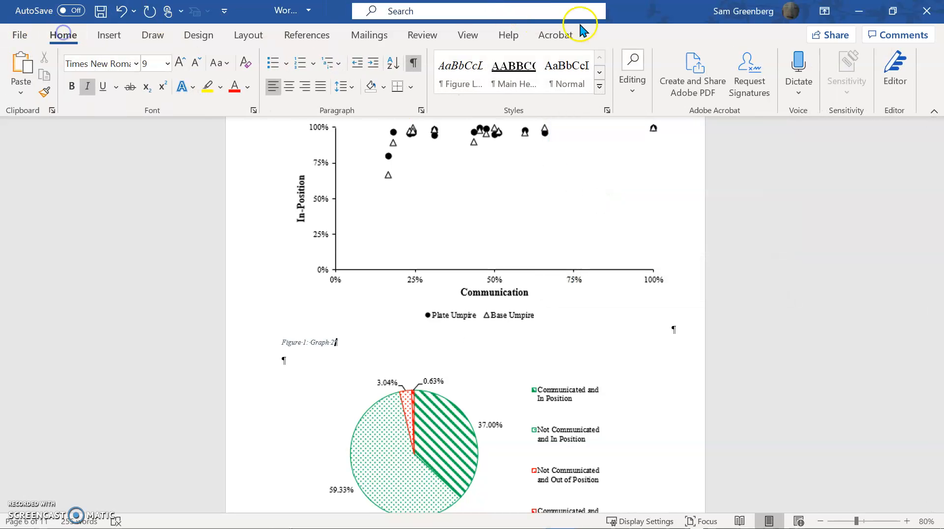
click(498, 89)
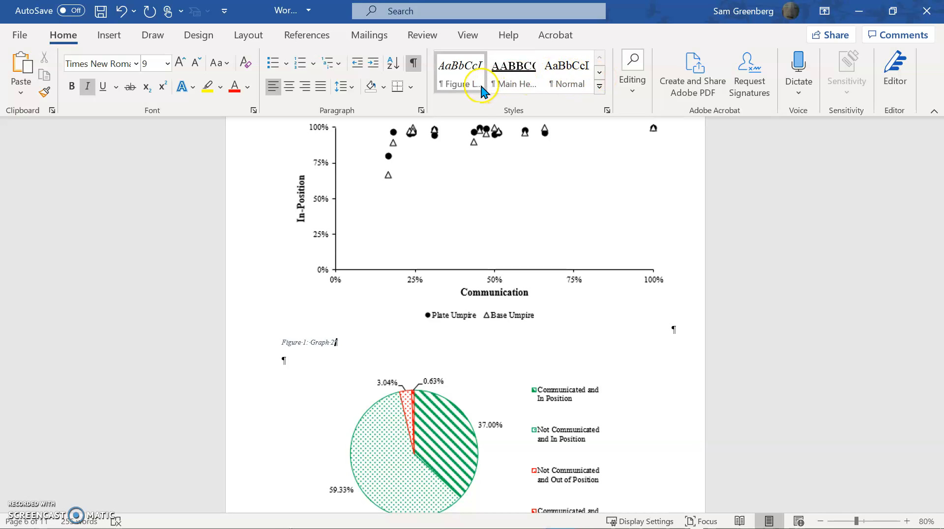
click(481, 86)
scroll(556, 330, down, 3)
Add a new line with the test text 'Figure 1' after the caption
scroll(550, 338, down, 1)
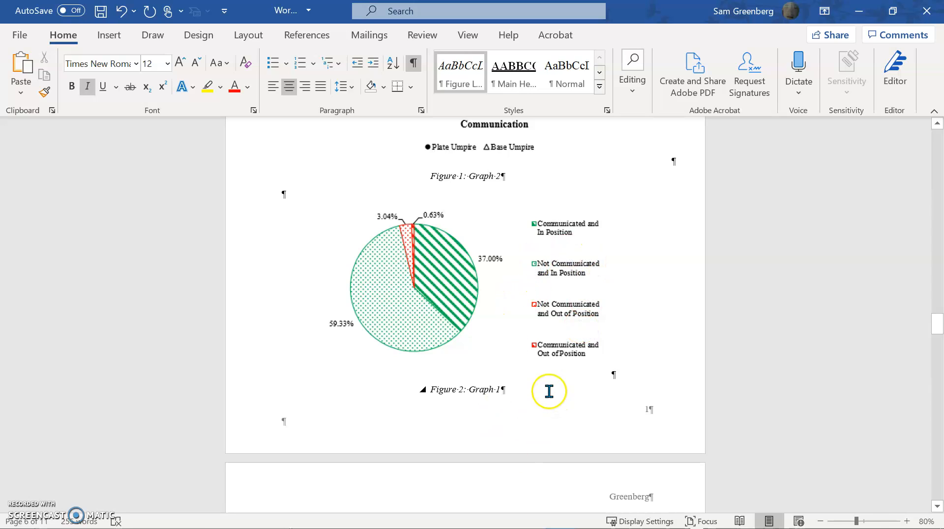
click(500, 389)
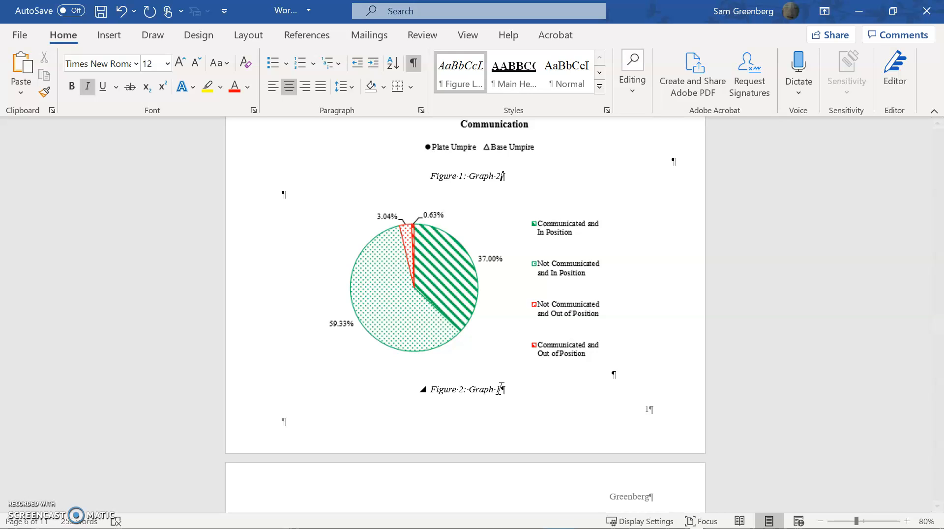
key(Return)
text(Figure 1)
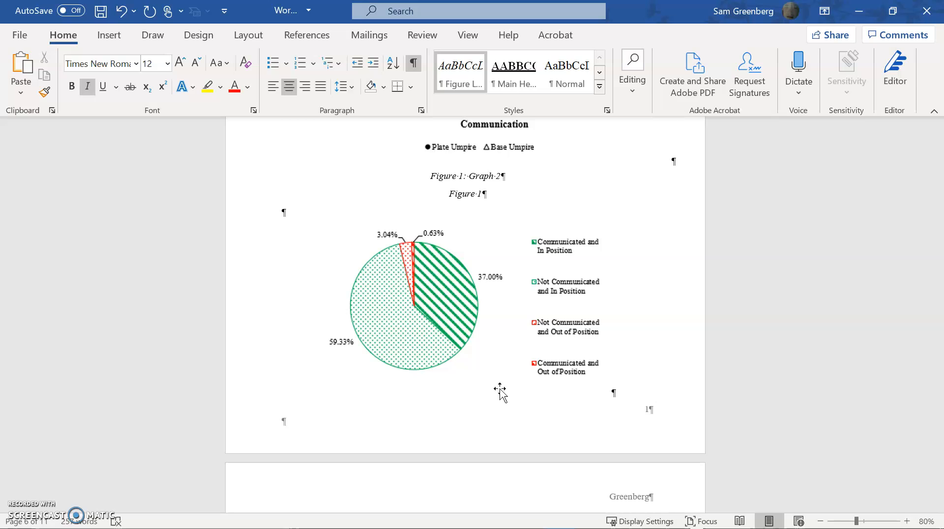
Undo the test line and the scatter chart caption with Ctrl+Z
key(ctrl+z)
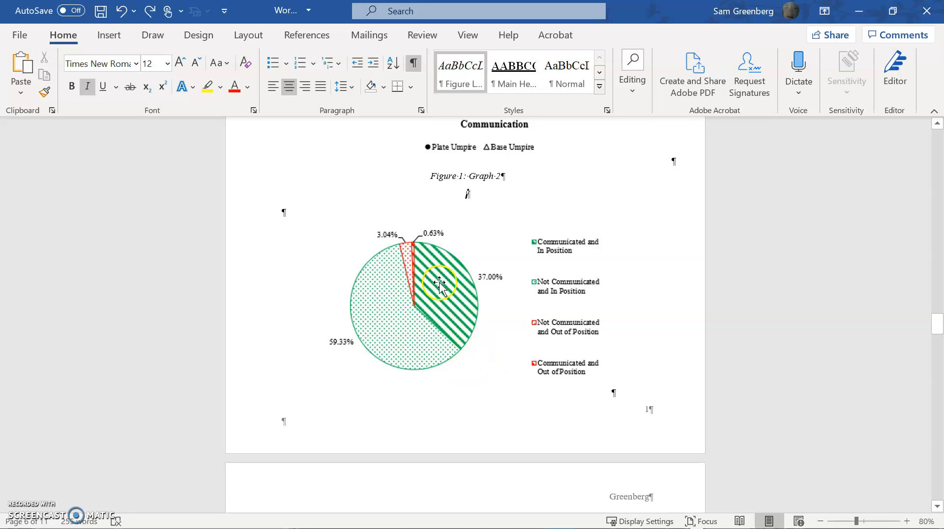
key(ctrl+y)
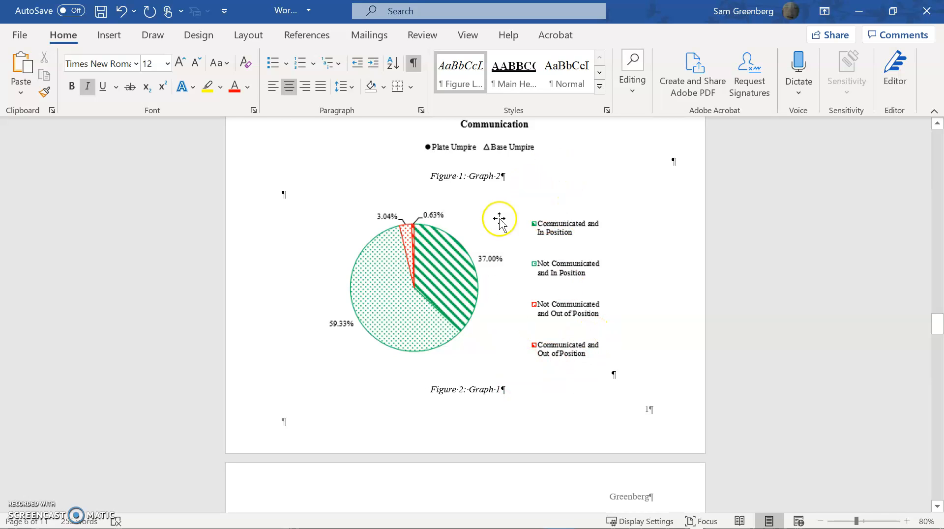
key(Return)
key(BackSpace)
key(ctrl+z)
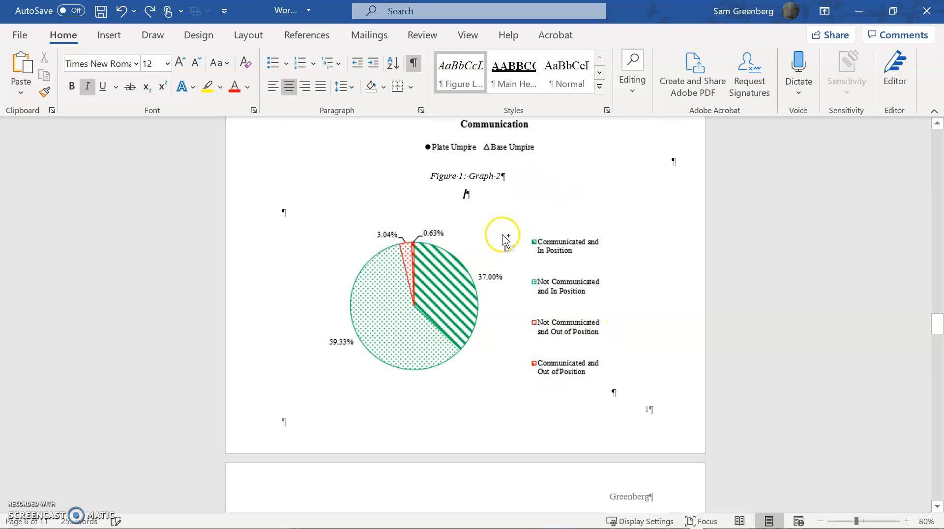
key(ctrl+z)
key(ctrl+z)
key(ctrl+z)
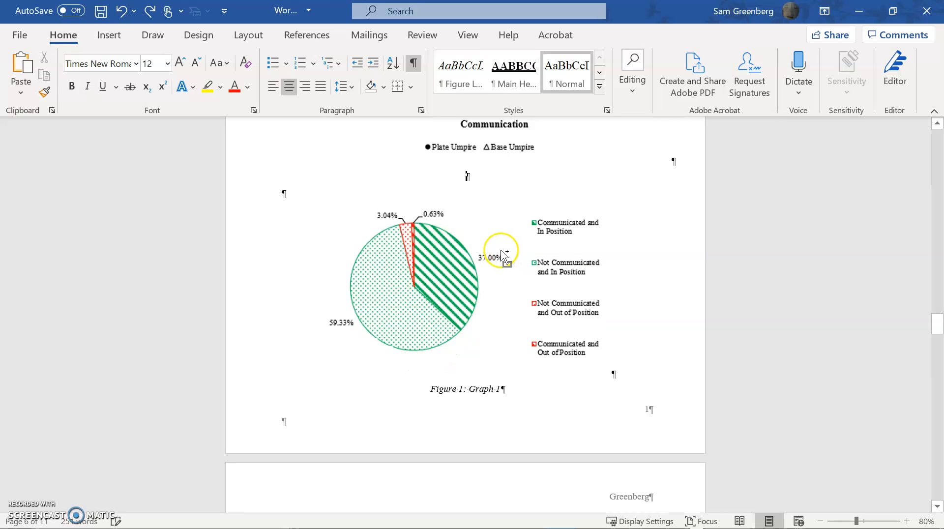
scroll(489, 239, up, 6)
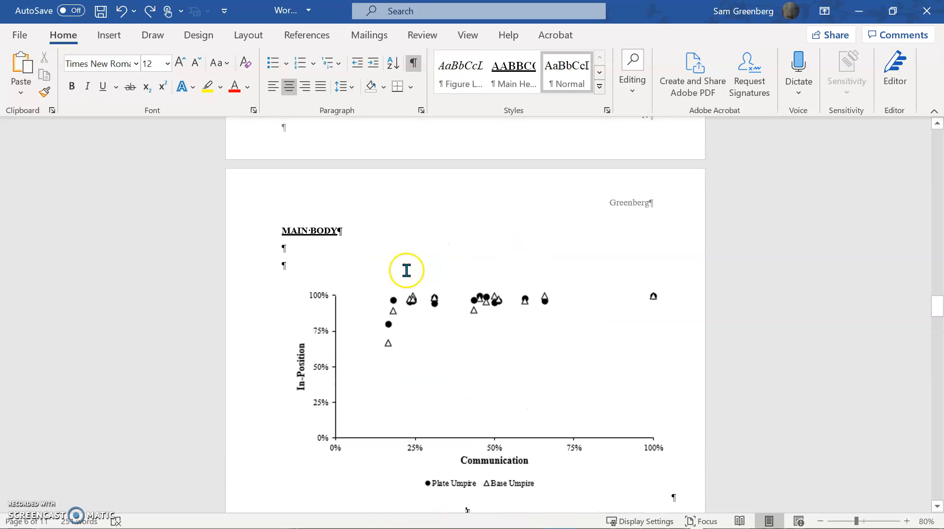
Start a new line 'As' above the scatter chart and bring up the Cross-reference dialog
click(331, 262)
key(Return)
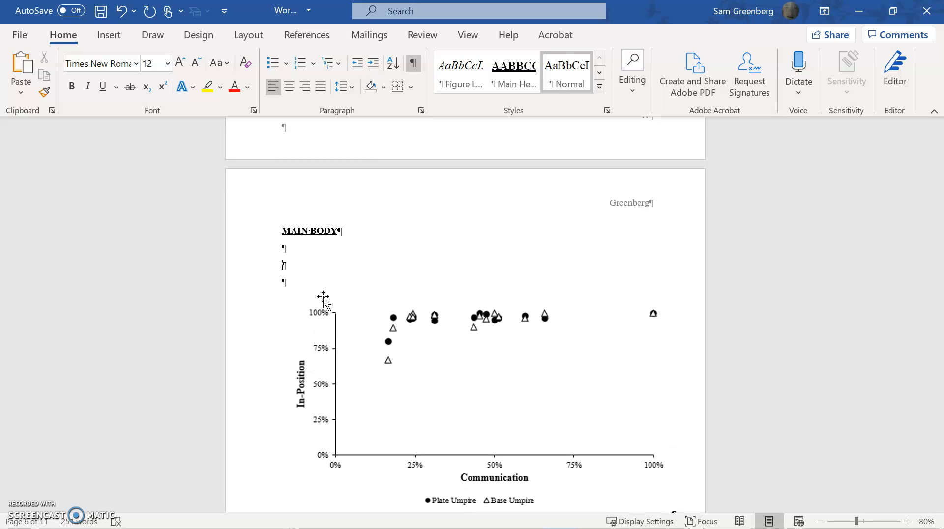
text(As seen in)
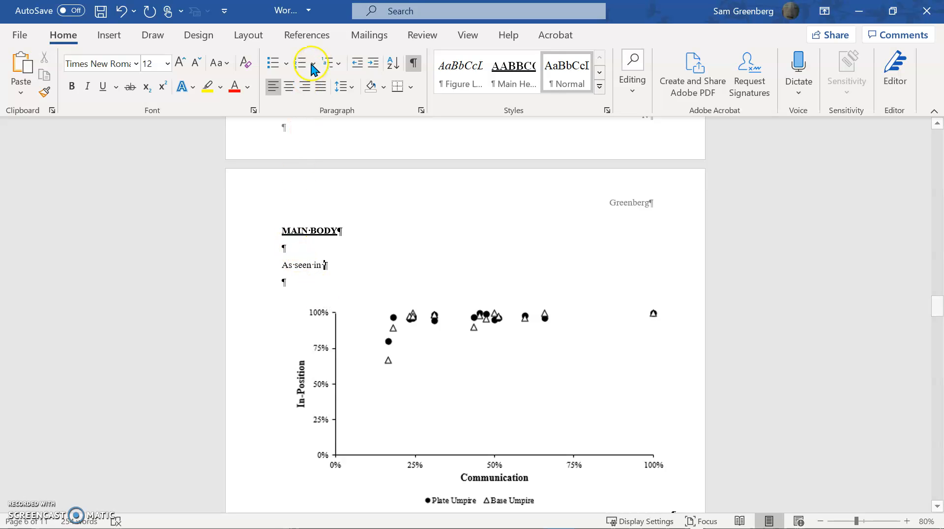
click(321, 33)
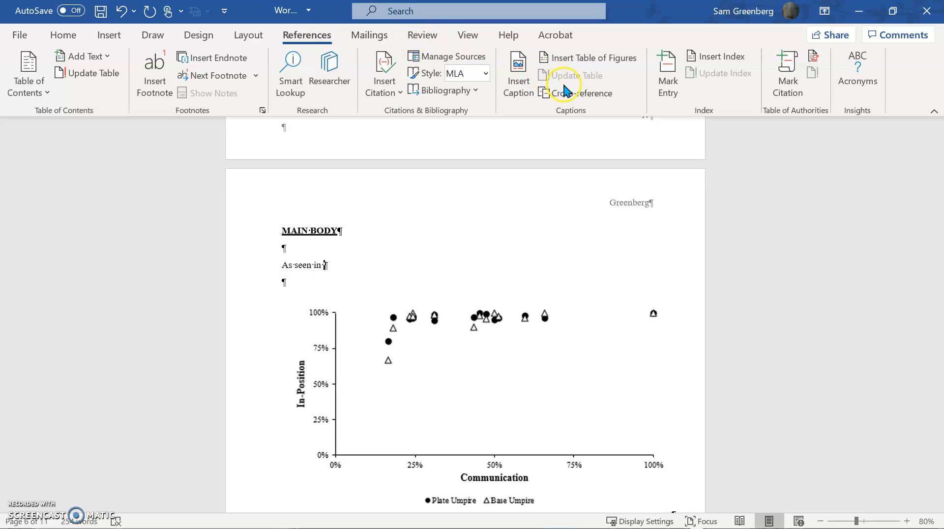
scroll(571, 101, down, 3)
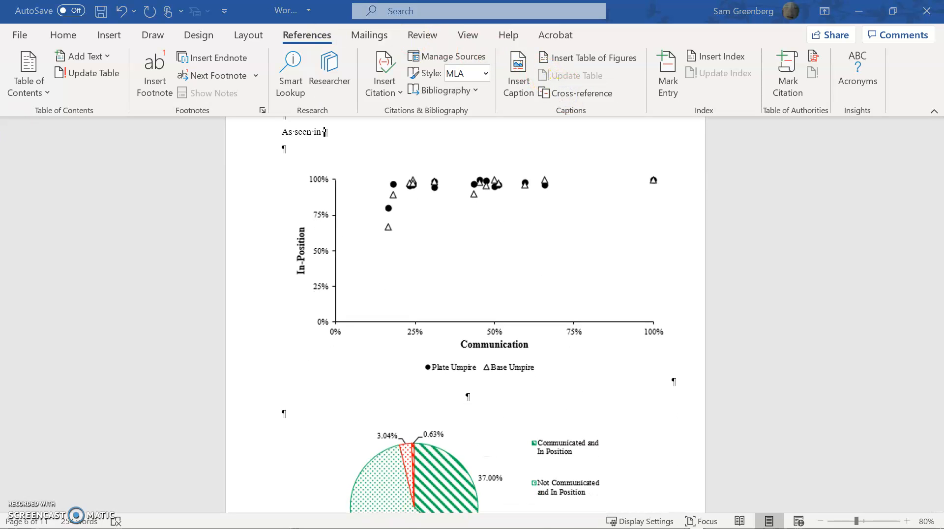
drag(123, 169, 762, 175)
Insert a Figure 1 cross-reference showing only label and number
click(745, 202)
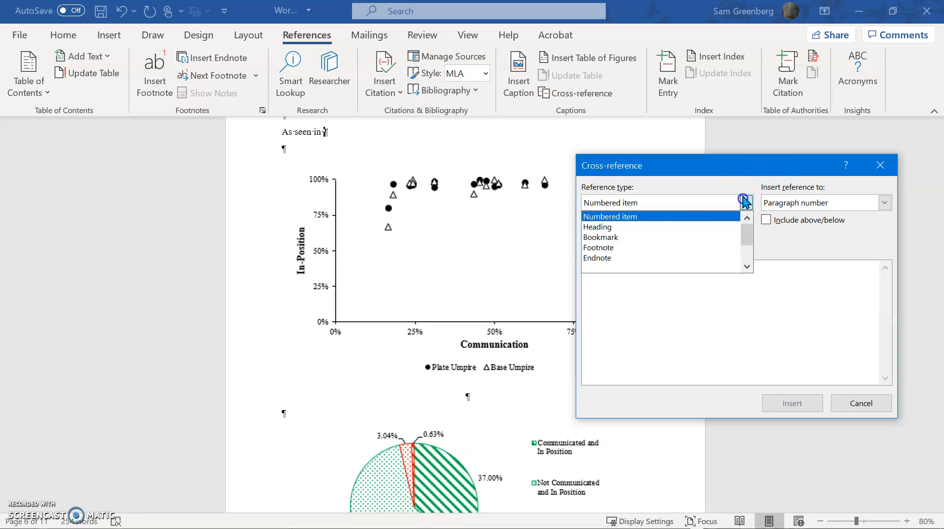
scroll(663, 226, down, 1)
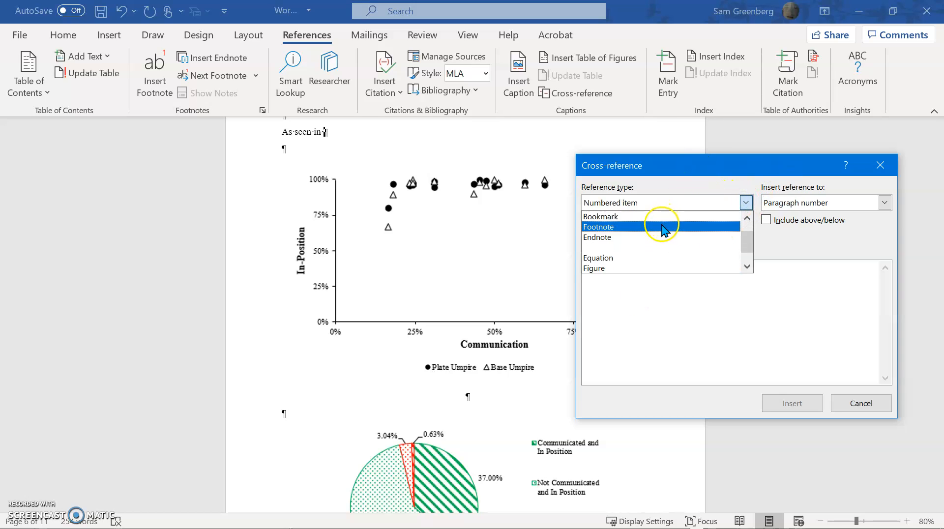
scroll(655, 231, up, 1)
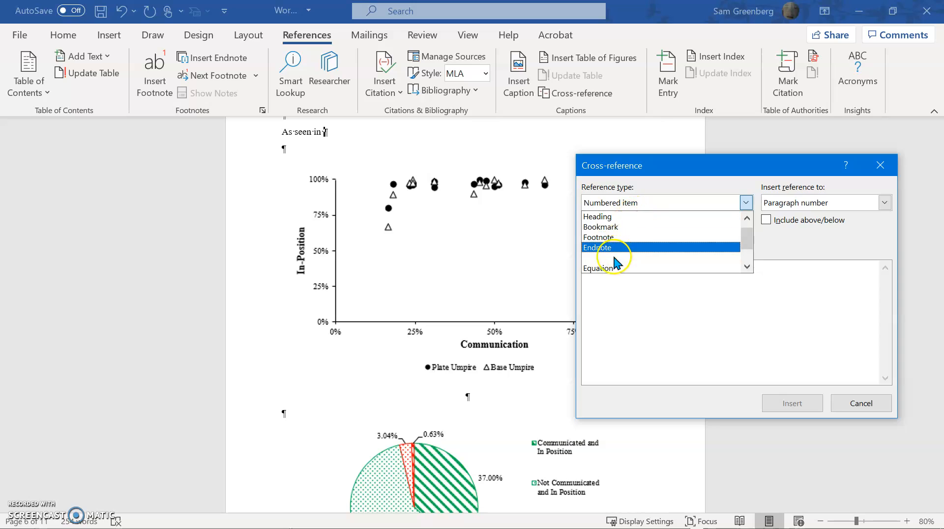
scroll(645, 241, down, 2)
scroll(643, 240, down, 1)
scroll(643, 240, up, 1)
scroll(640, 260, down, 1)
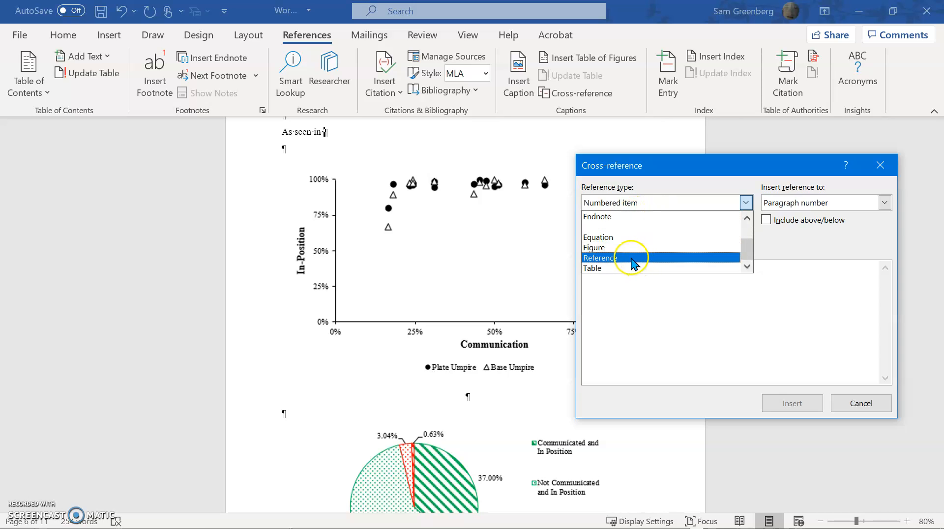
click(594, 248)
click(811, 203)
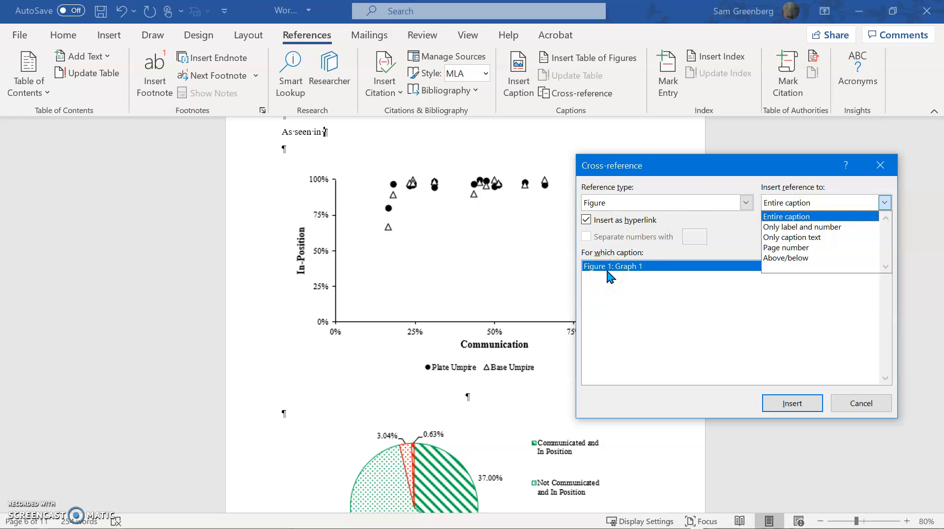
click(783, 229)
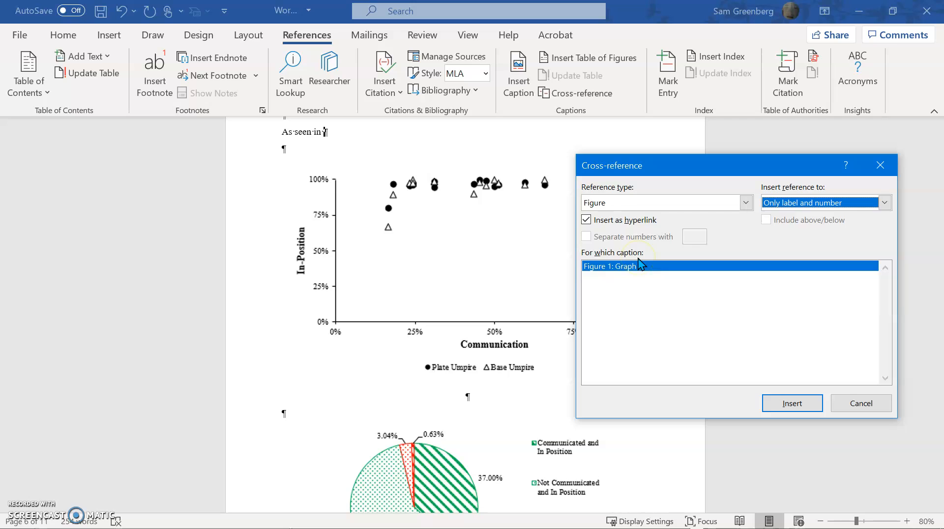
click(792, 412)
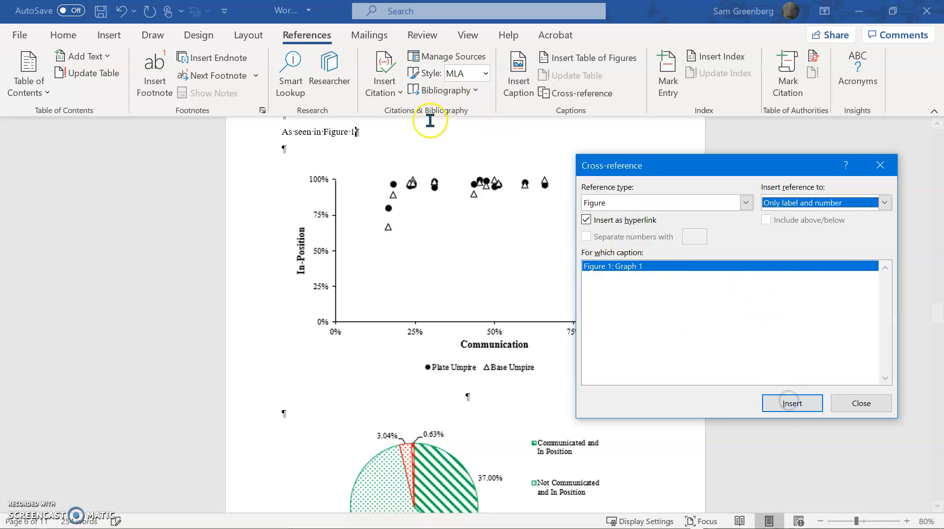
Close the Cross-reference dialog and place the caret on the centred line under the chart
click(369, 146)
click(399, 139)
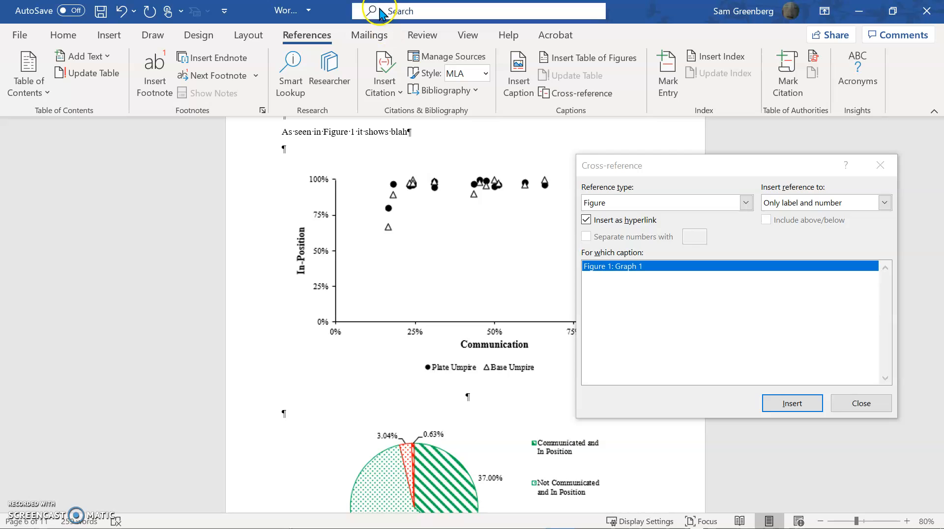
click(852, 406)
click(839, 407)
click(481, 412)
click(467, 399)
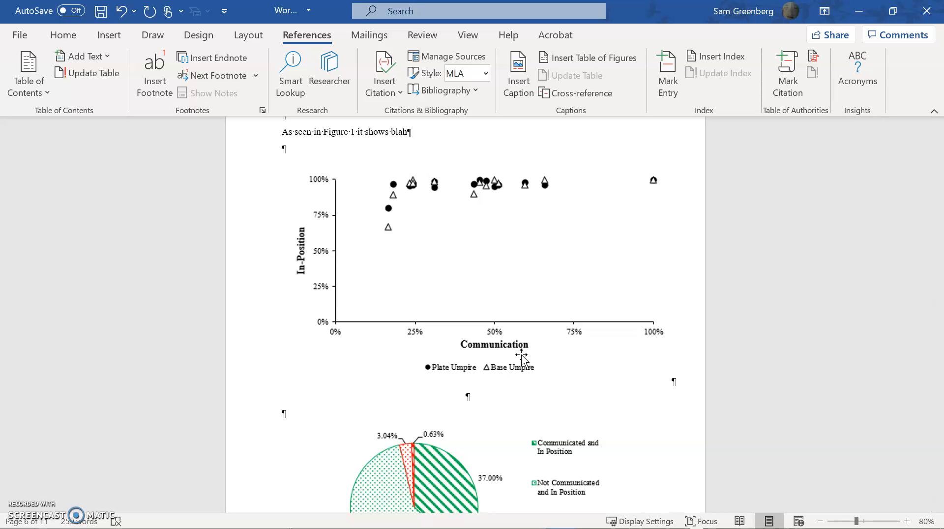
Caption the scatter chart 'Figure 1: Graph 2' using Alt, S, P
key(alt)
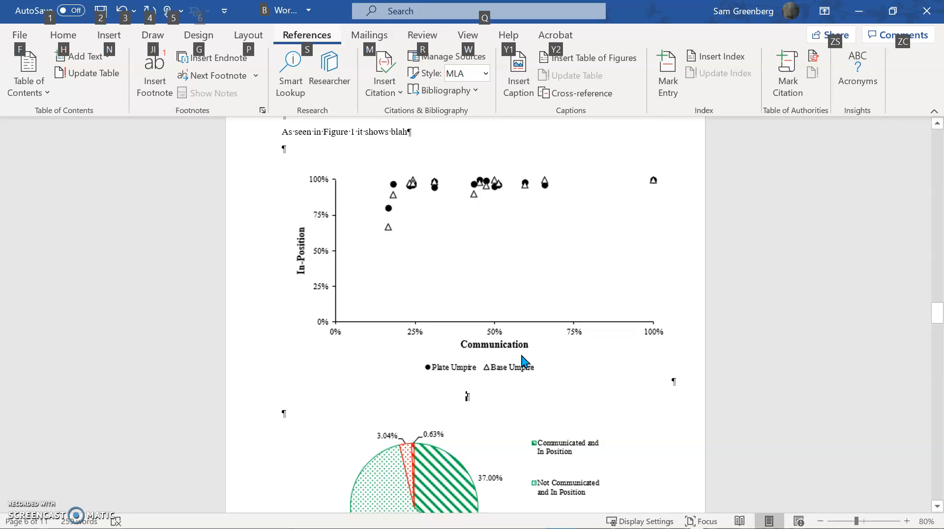
key(s)
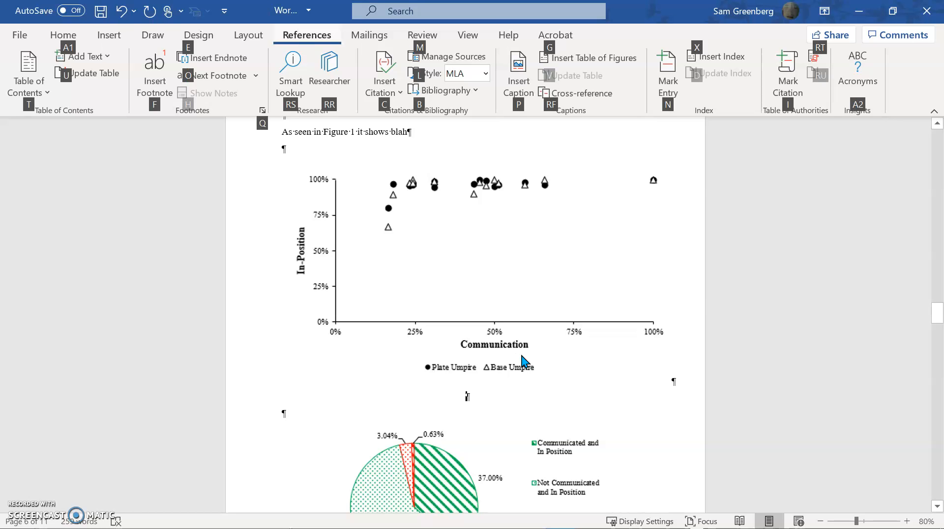
key(p)
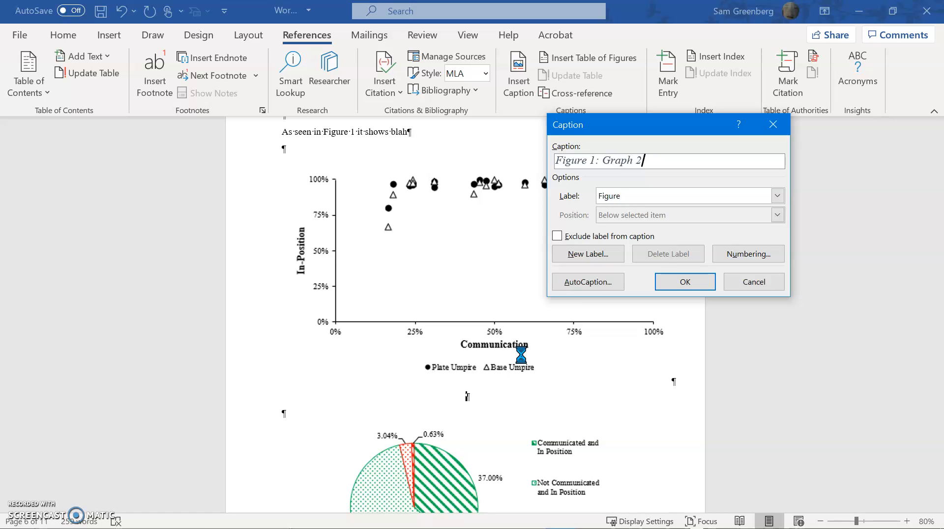
key(Return)
Apply the Figure Label style to the new caption
key(alt+h)
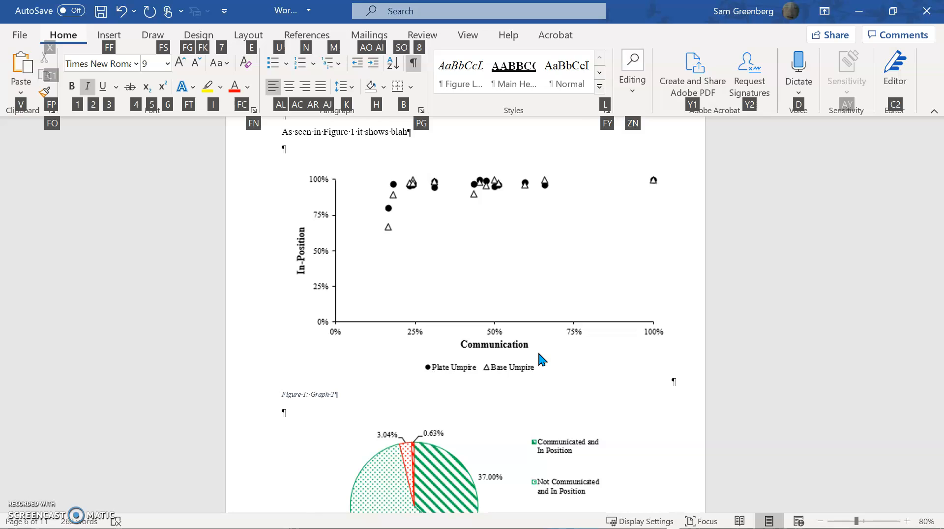
key(l)
key(Up)
key(Up)
key(Up)
key(Up)
key(Left)
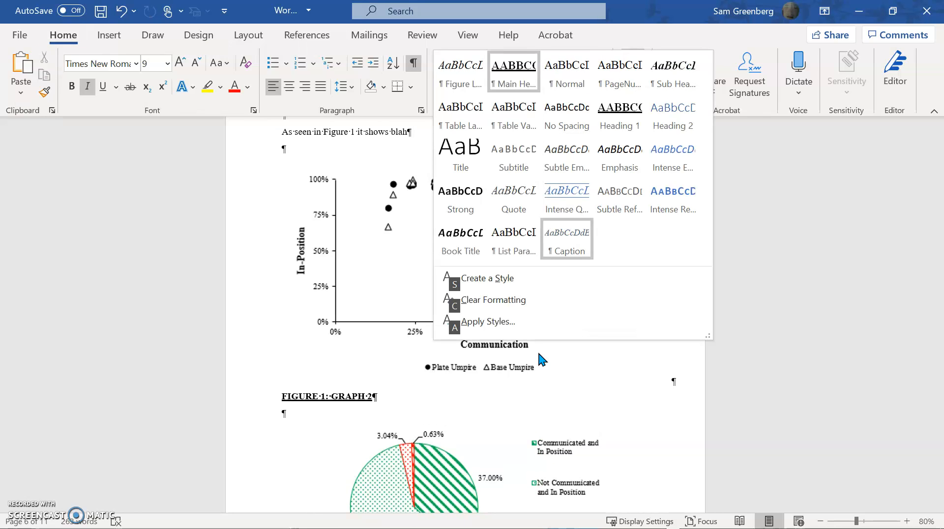
key(Left)
key(Return)
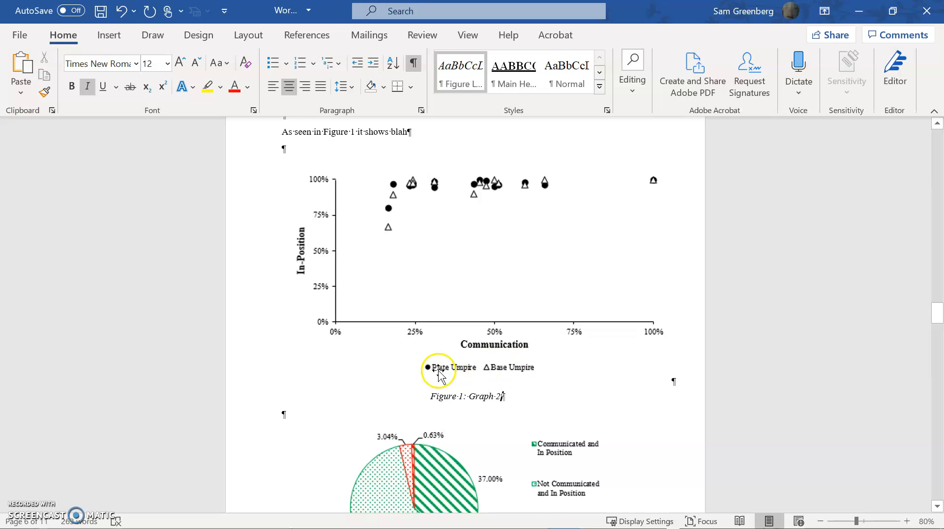
scroll(430, 355, up, 3)
click(367, 200)
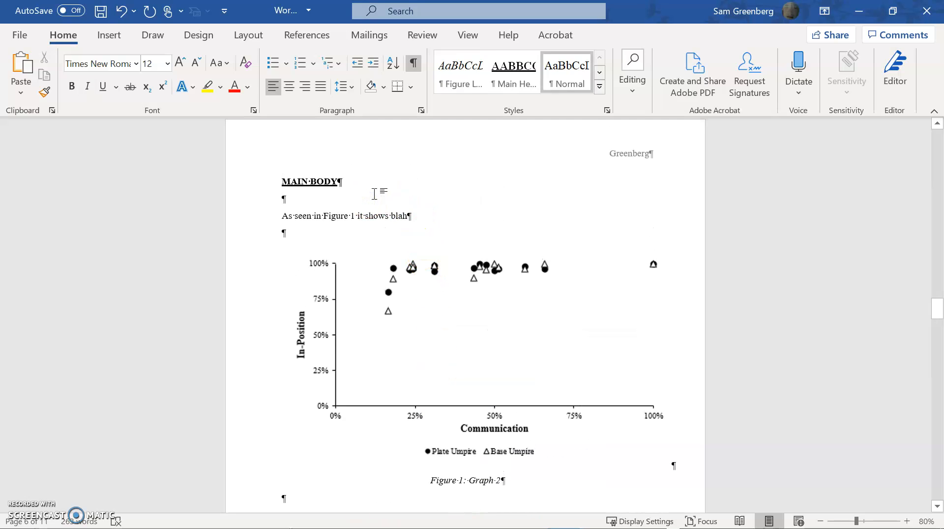
Add an empty paragraph under the MAIN BODY heading
key(Return)
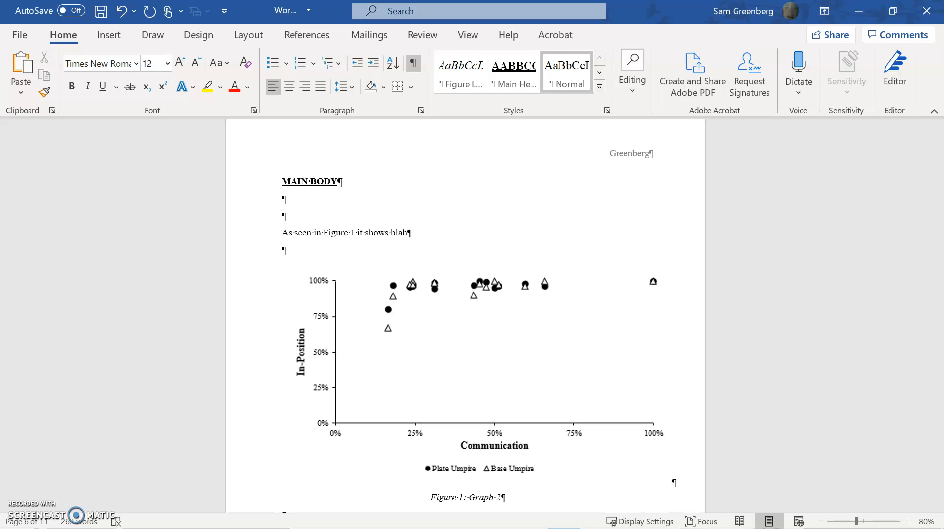
scroll(485, 433, down, 6)
scroll(504, 453, down, 3)
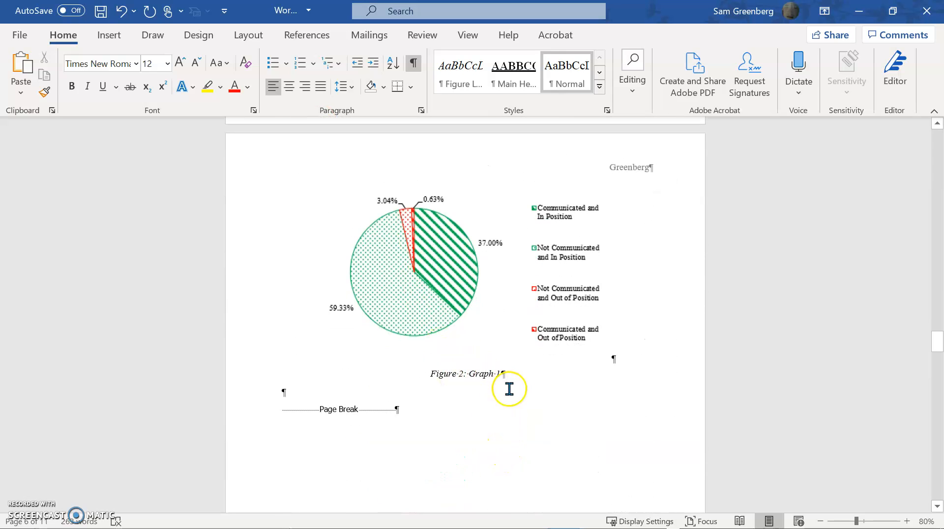
scroll(527, 253, up, 2)
scroll(500, 347, down, 2)
Scroll through the charts to check the pie chart caption now reads 'Figure 2: Graph 1'
click(480, 347)
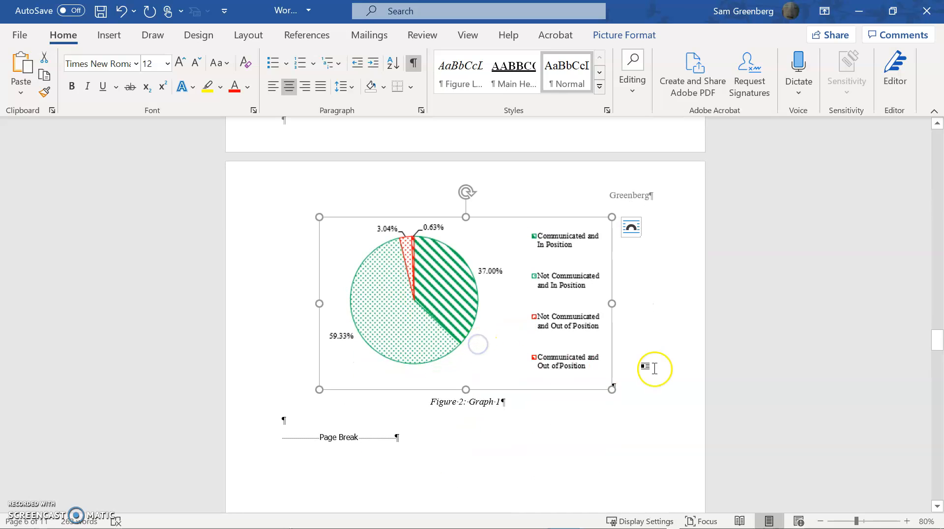
click(598, 428)
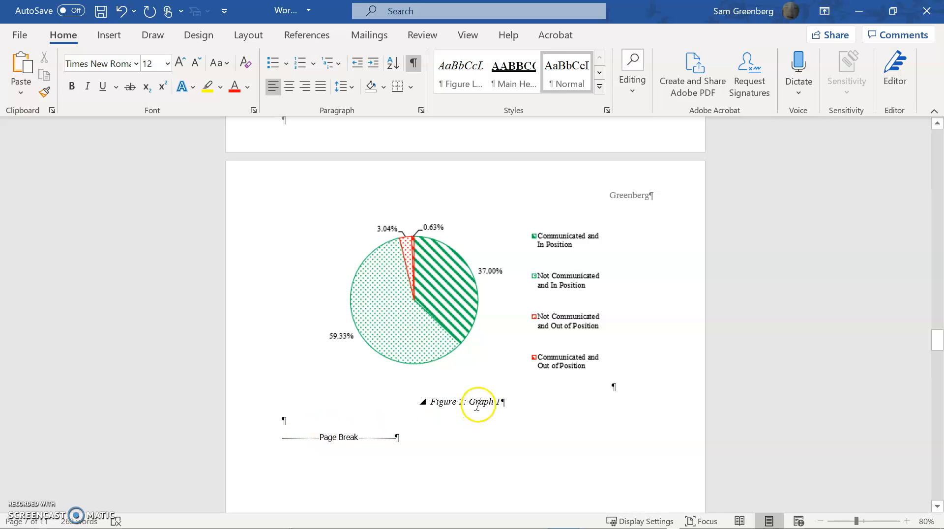
scroll(474, 396, up, 6)
scroll(484, 380, up, 4)
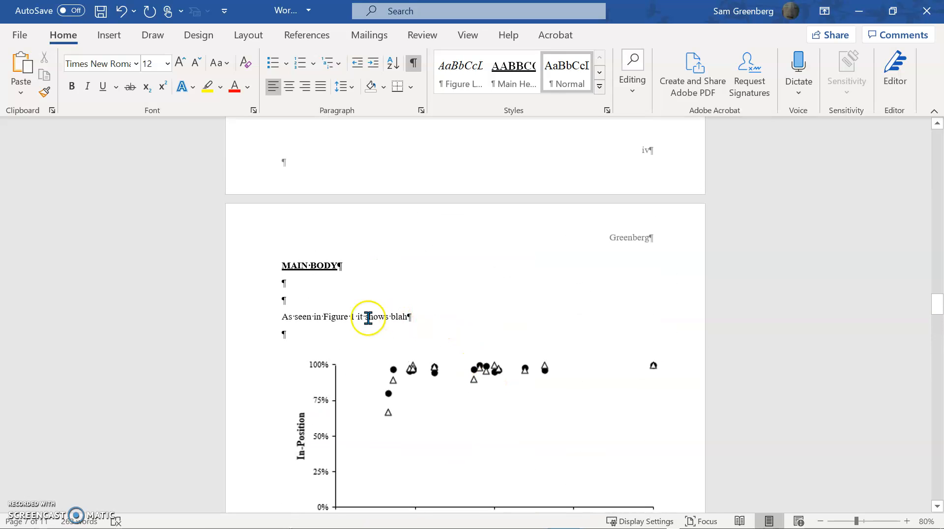
scroll(352, 320, down, 2)
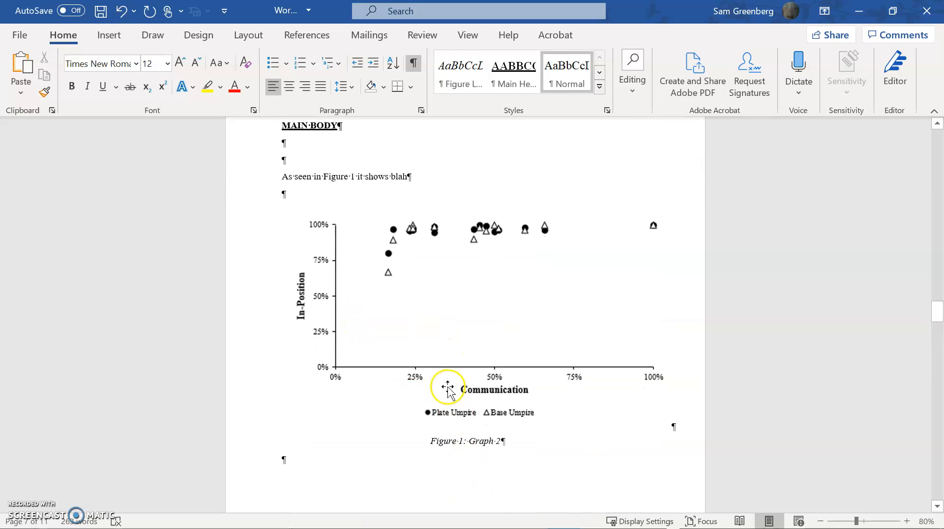
scroll(381, 237, down, 9)
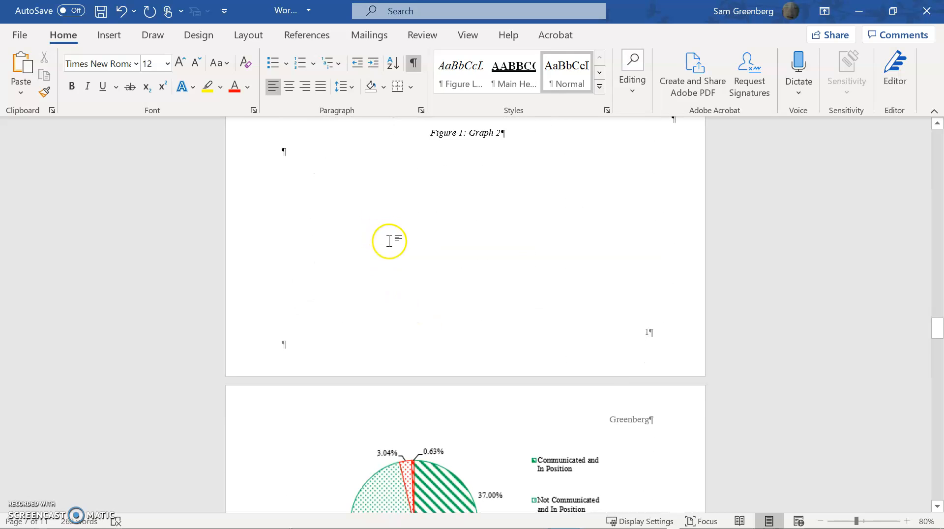
scroll(423, 333, up, 11)
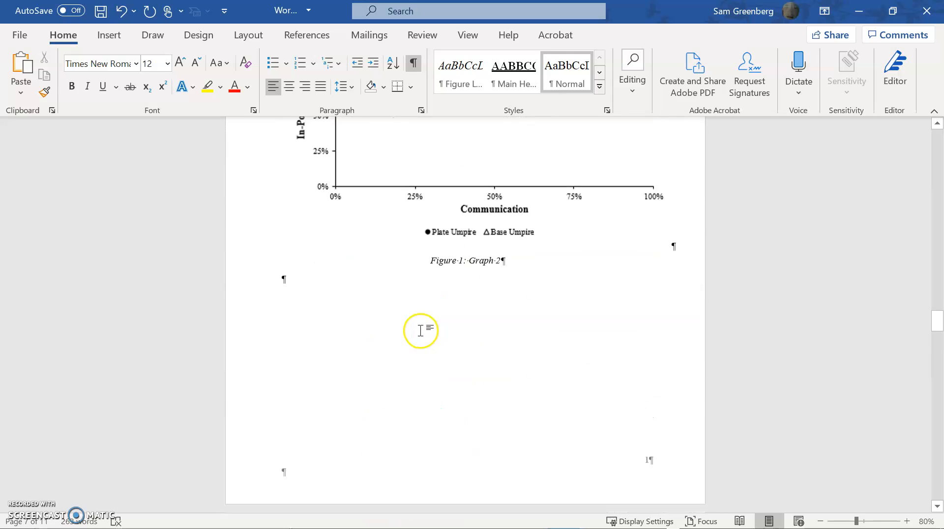
click(302, 291)
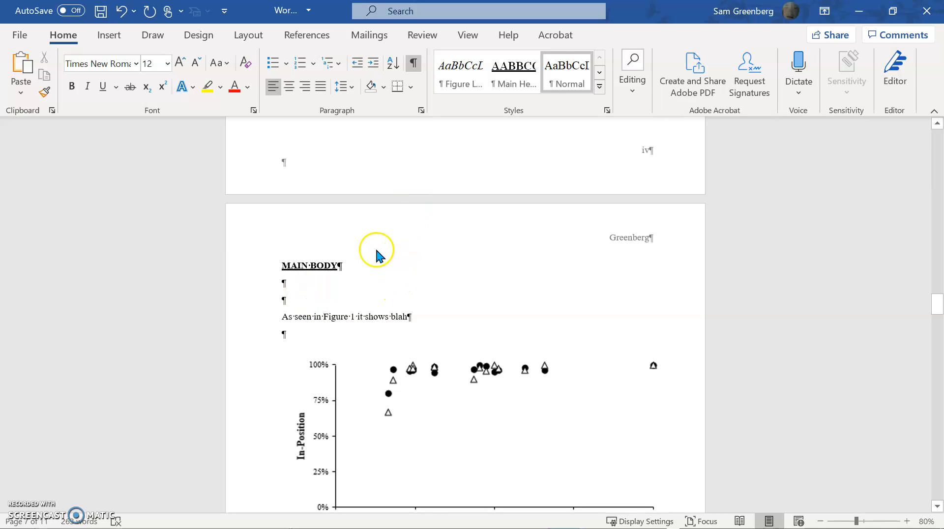
Type 'As shown in' on the blank line under MAIN BODY
text(As shown in)
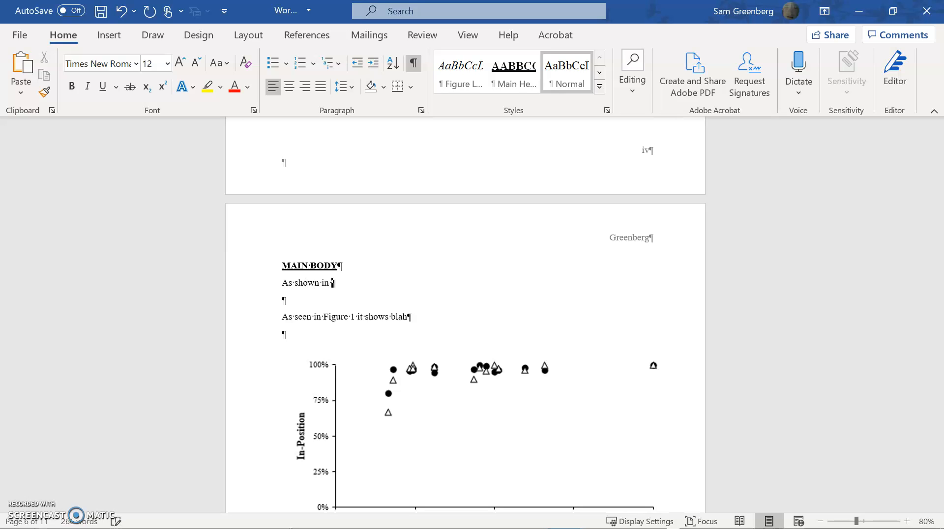
click(445, 396)
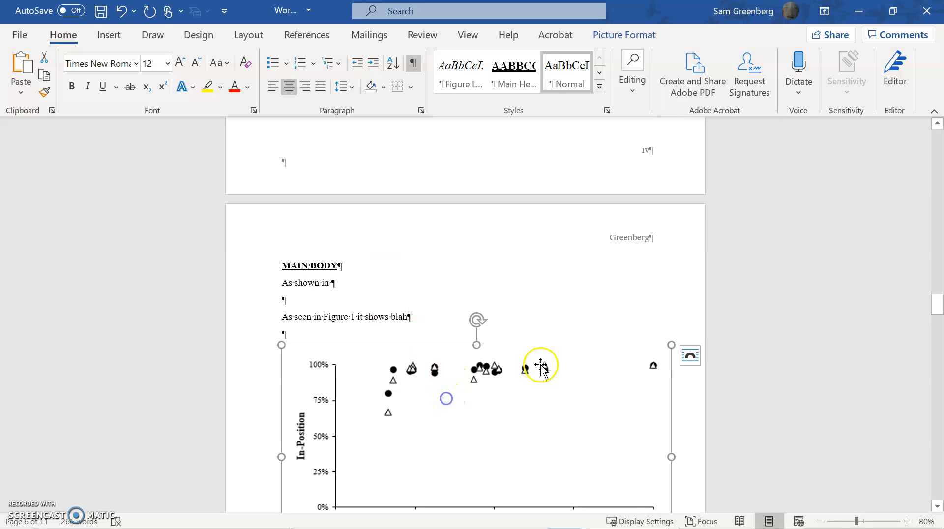
click(725, 281)
Insert a cross-reference to the 'Figure 1: Graph 2' caption via Alt, S, RF
key(alt)
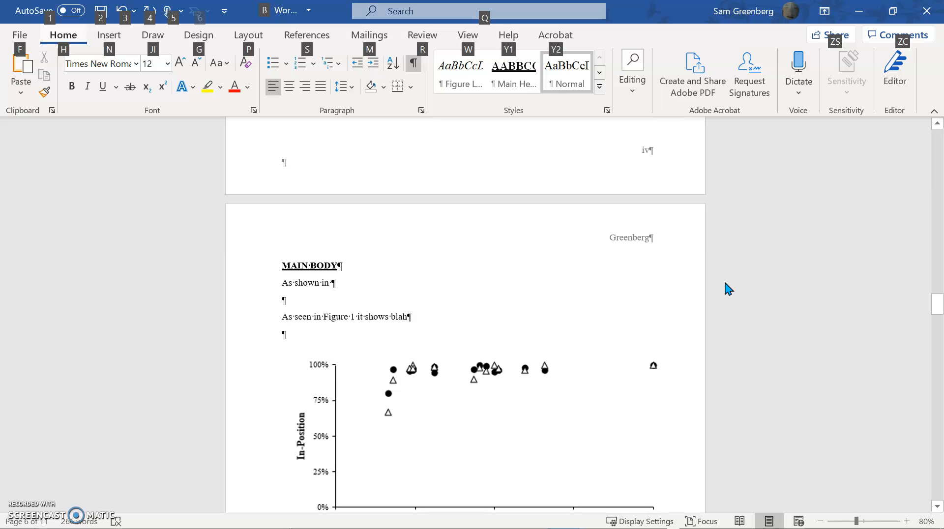
key(s)
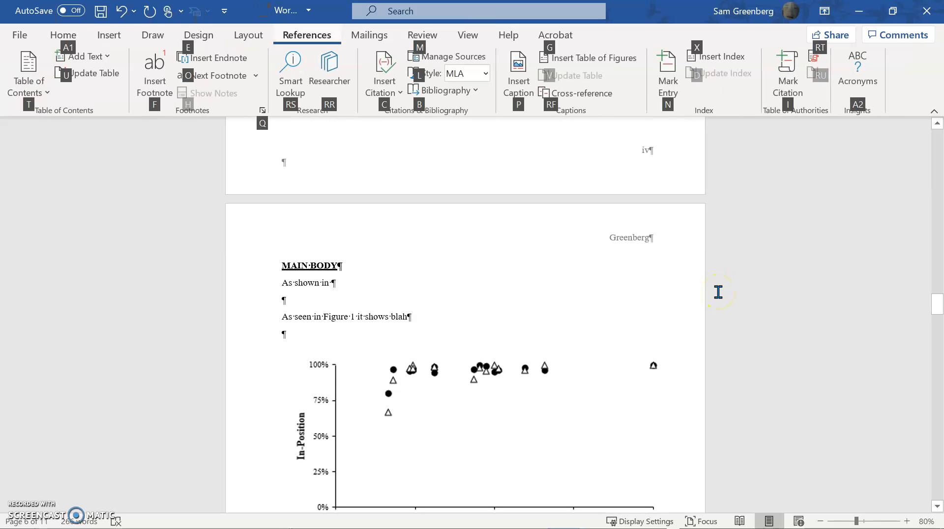
key(r)
key(f)
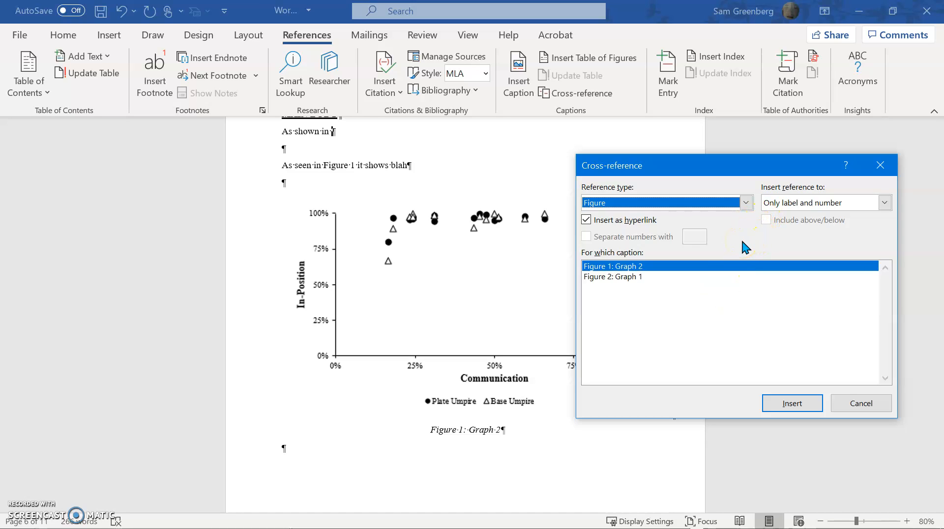
key(Tab)
key(Tab)
key(Tab)
key(Down)
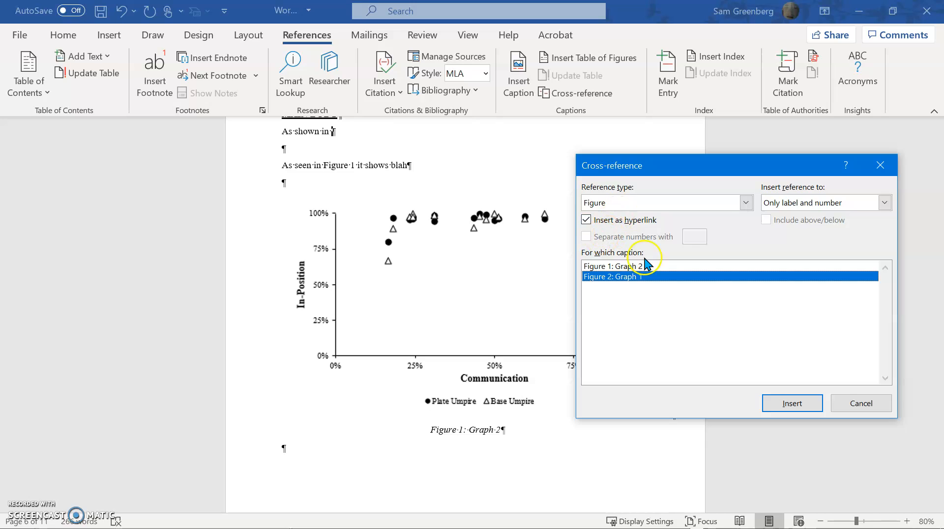
click(615, 266)
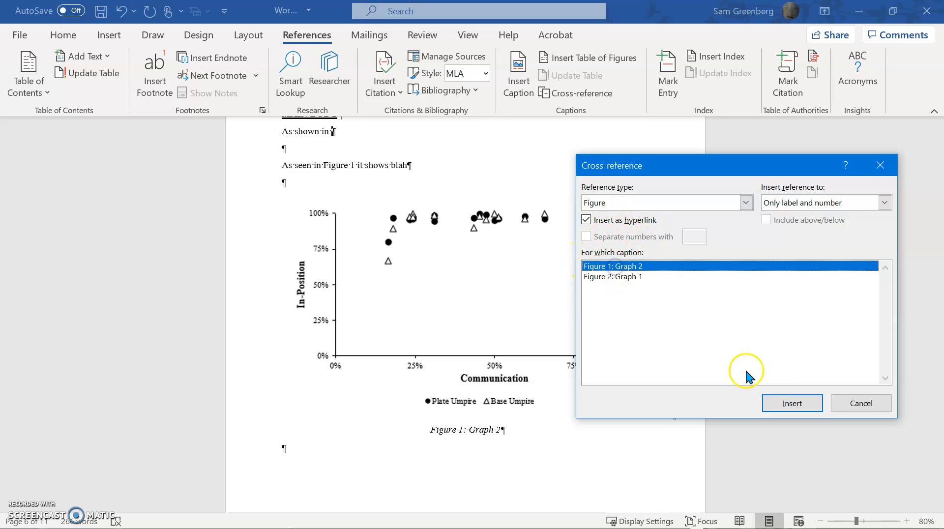
click(787, 403)
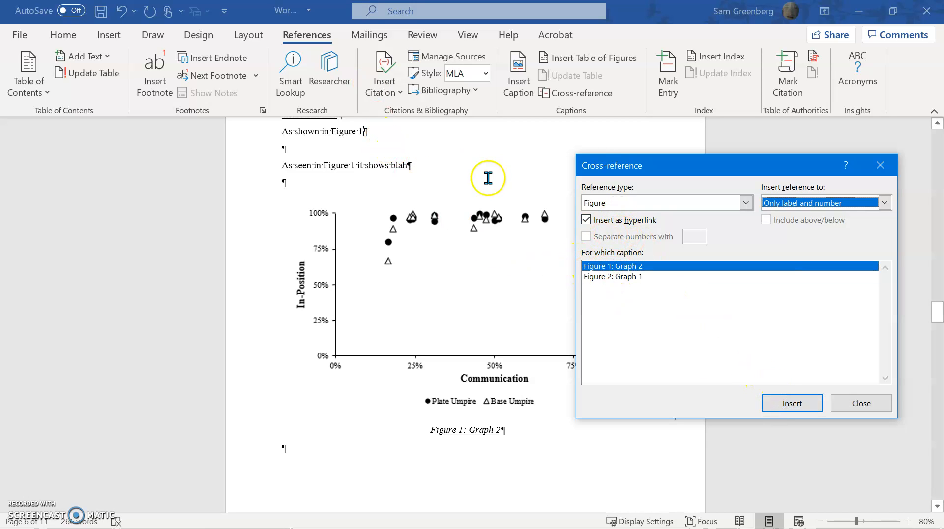
click(854, 406)
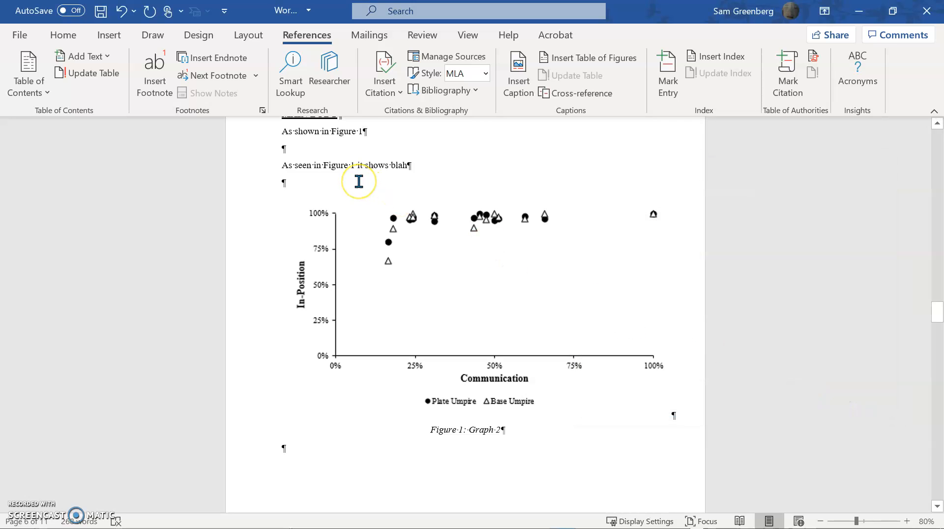
Finish the sentence with ' blah blah'
text(blah blah)
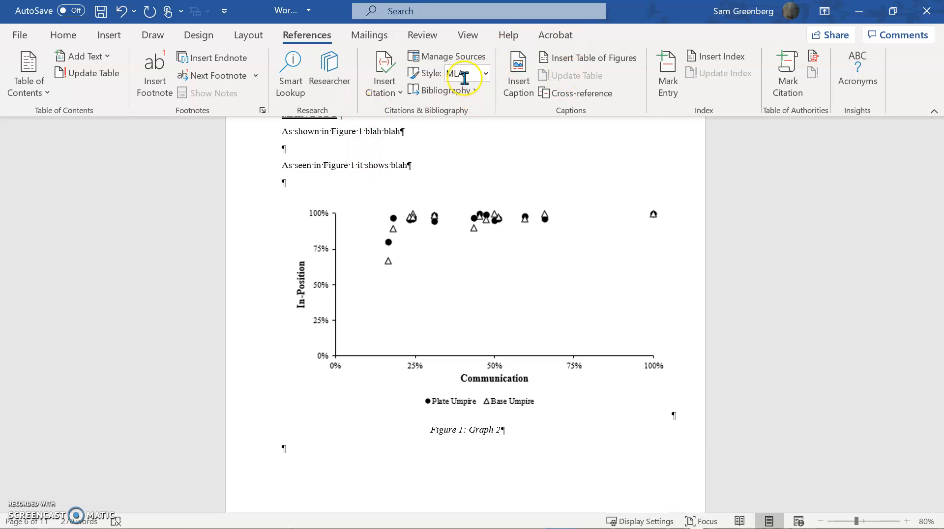
click(450, 137)
click(414, 173)
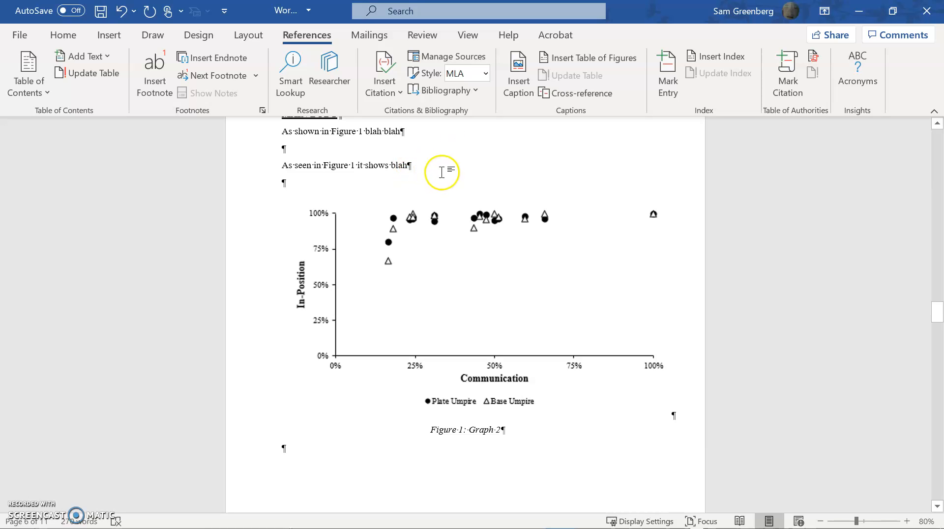
Add the note lines 'F9' and '(ctrl+a)' below the Figure 1 sentence
key(Return)
text(9)
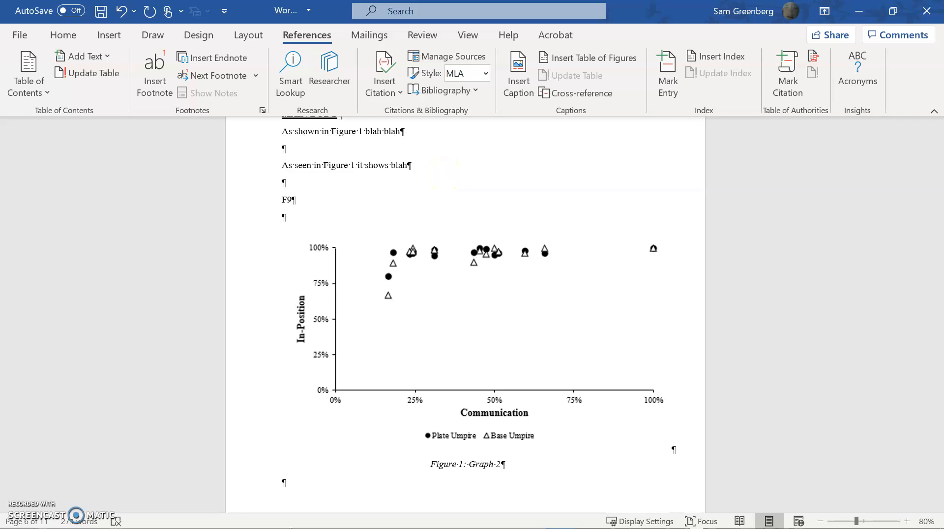
key(Return)
text(()
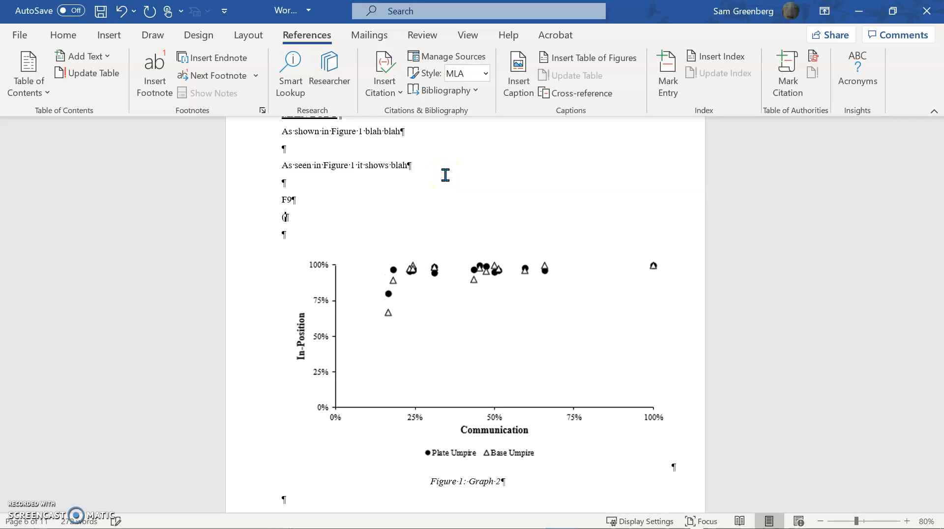
text(ctrl+a))
key(ctrl+a)
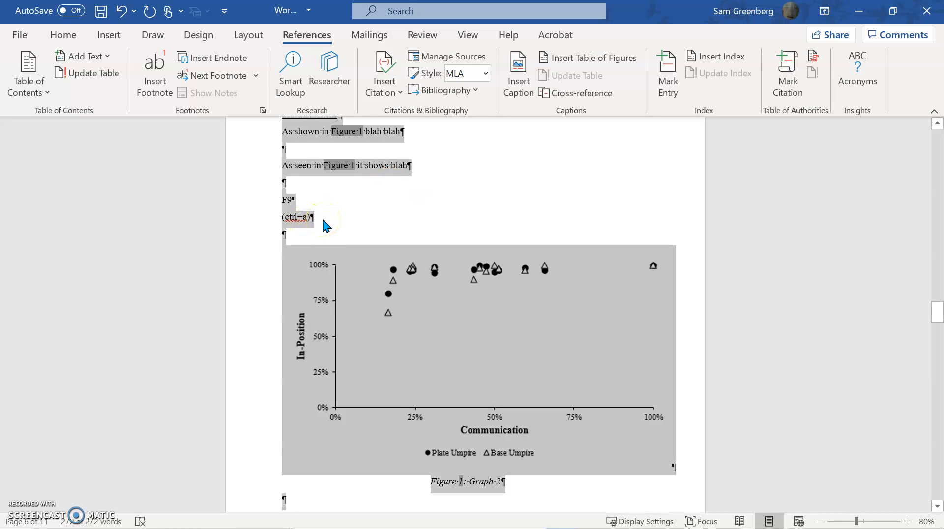
Append ' (updates fields)' to the F9 line
click(319, 203)
text((updates fiel)
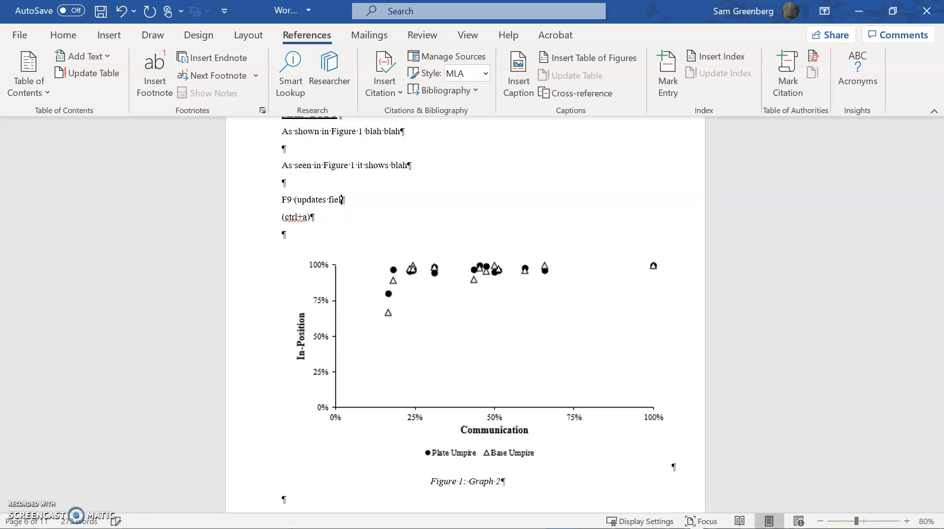
text(ds))
click(485, 482)
click(397, 190)
click(388, 225)
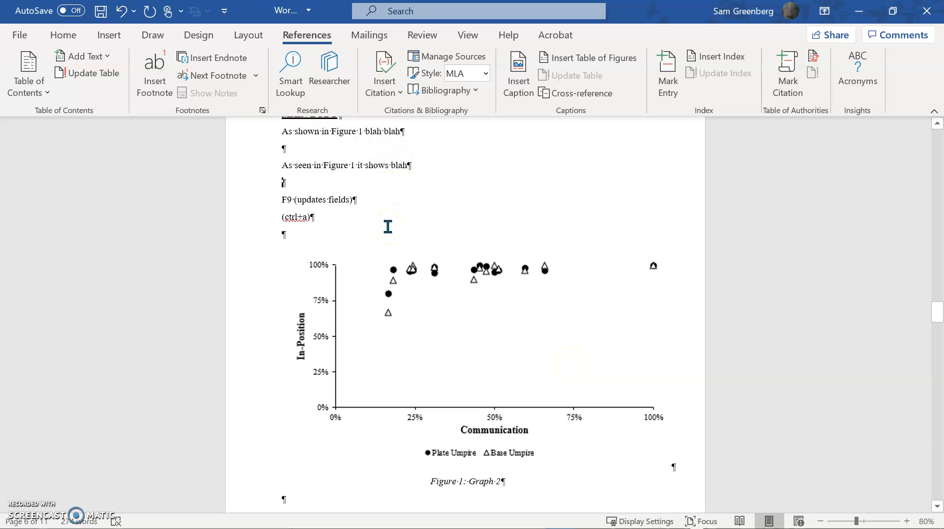
Show the field codes with Alt+F9 to inspect the cross-references
key(alt)
key(alt+F9)
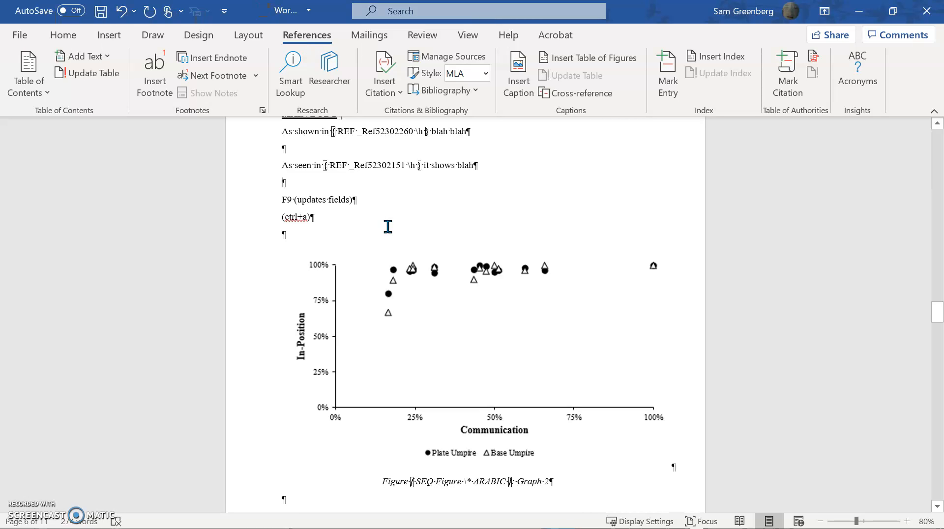
scroll(496, 386, down, 2)
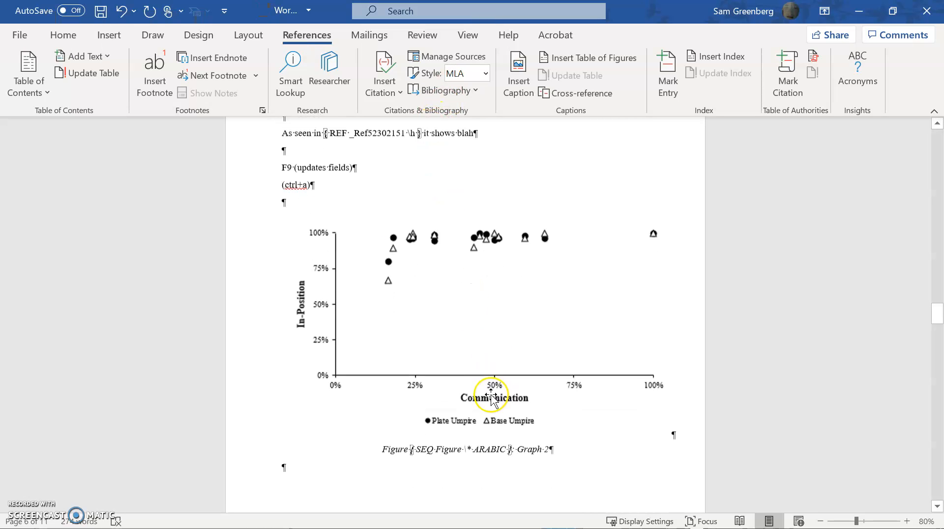
scroll(469, 434, up, 4)
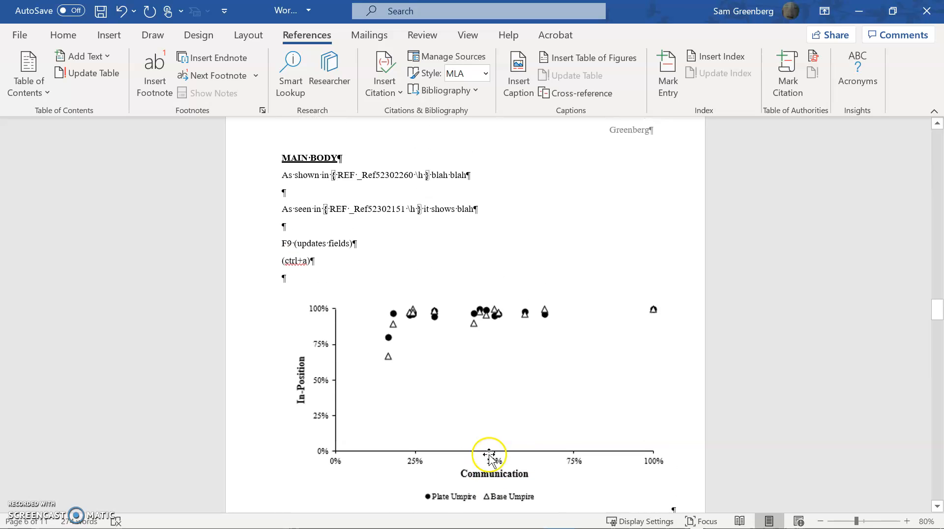
Hide the field codes and update all fields with Ctrl+A, F9
key(alt+F9)
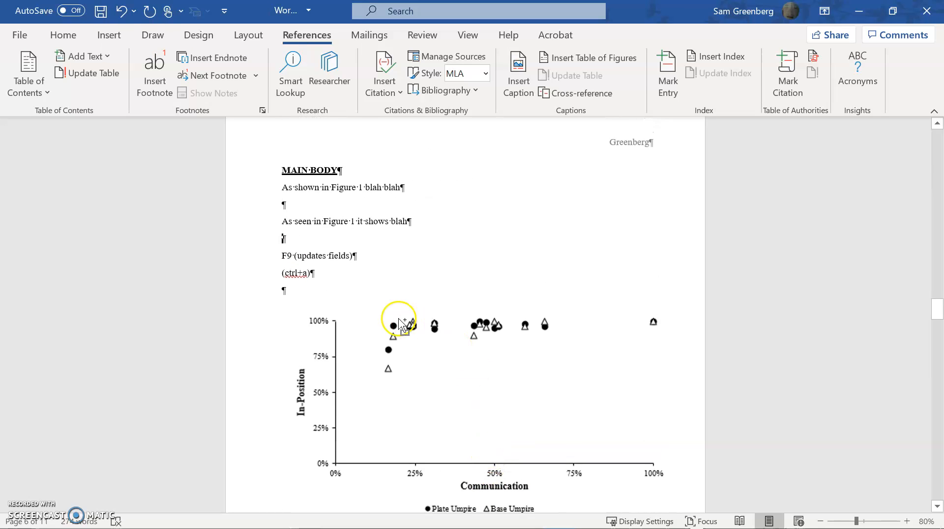
key(ctrl+a)
key(F9)
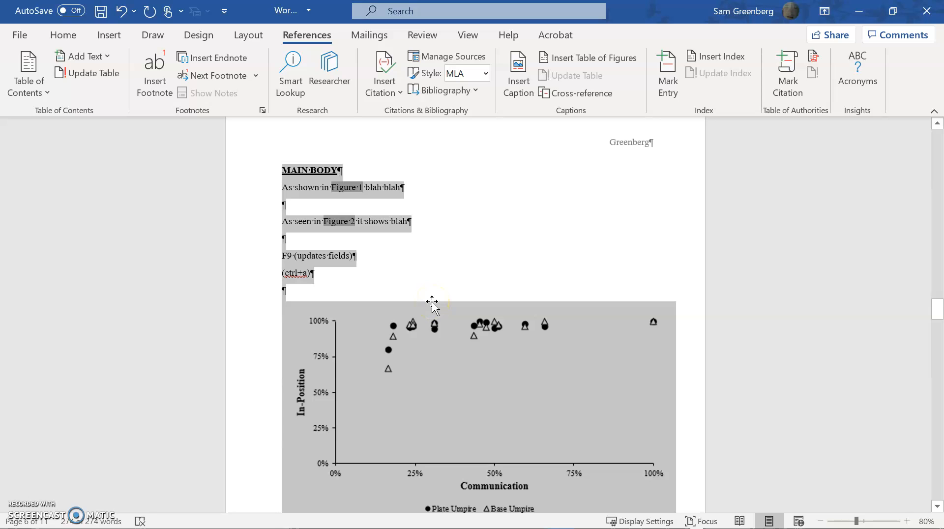
Reselect the whole document and update all fields with F9 again
click(452, 259)
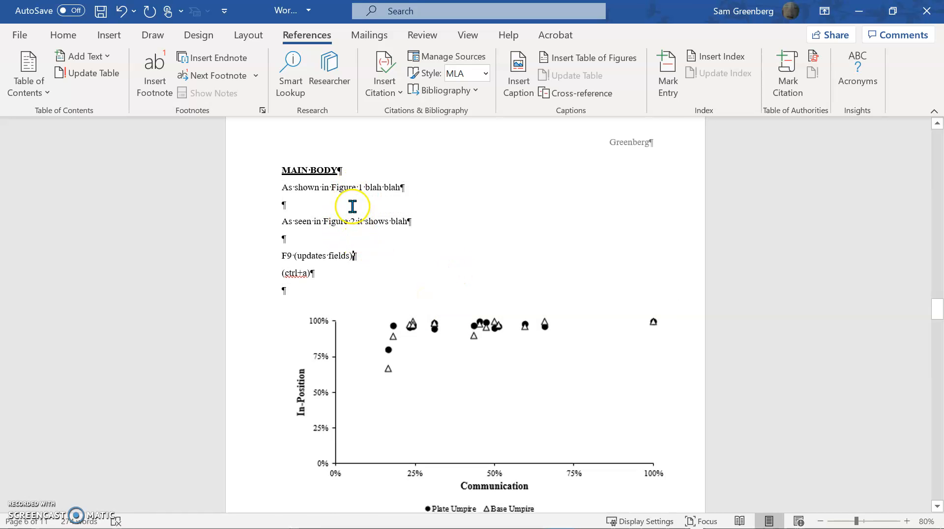
scroll(360, 209, down, 1)
scroll(362, 212, down, 3)
scroll(365, 212, up, 4)
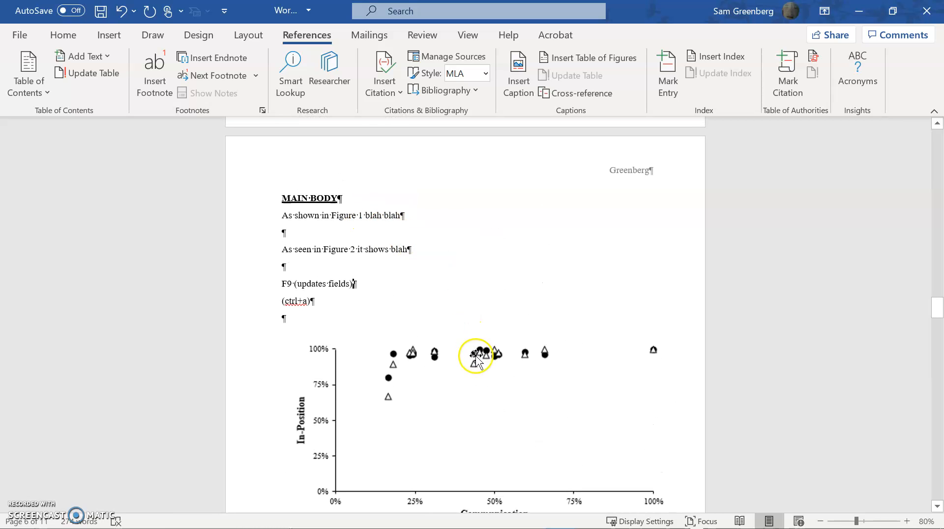
key(ctrl+a)
key(F9)
click(461, 286)
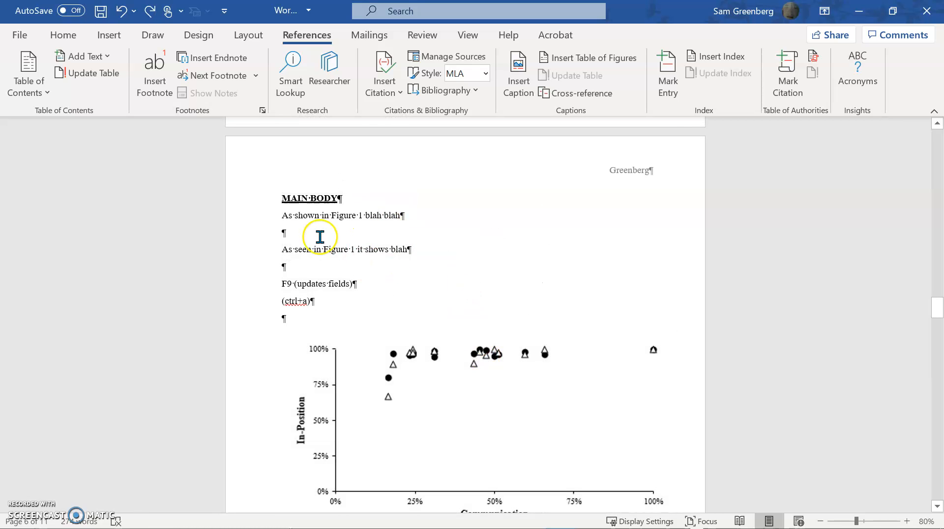
key(ctrl+a)
key(F9)
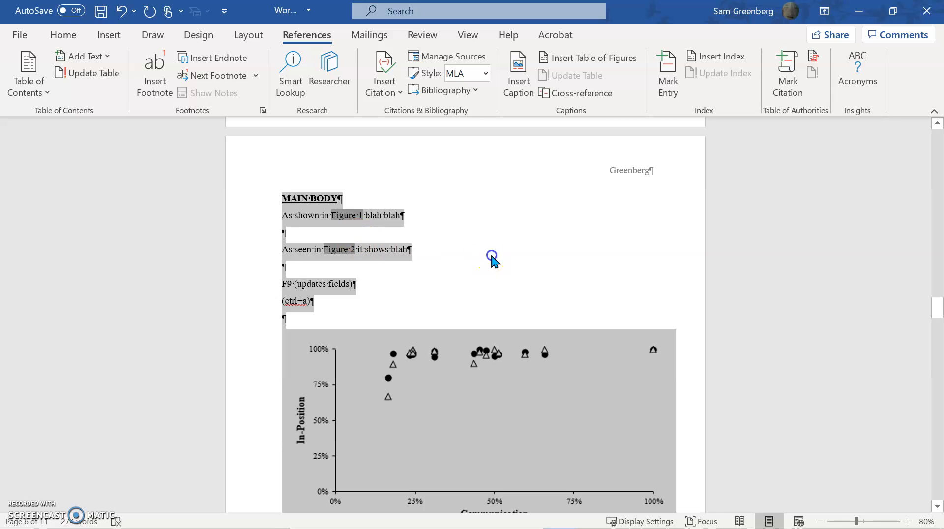
click(492, 256)
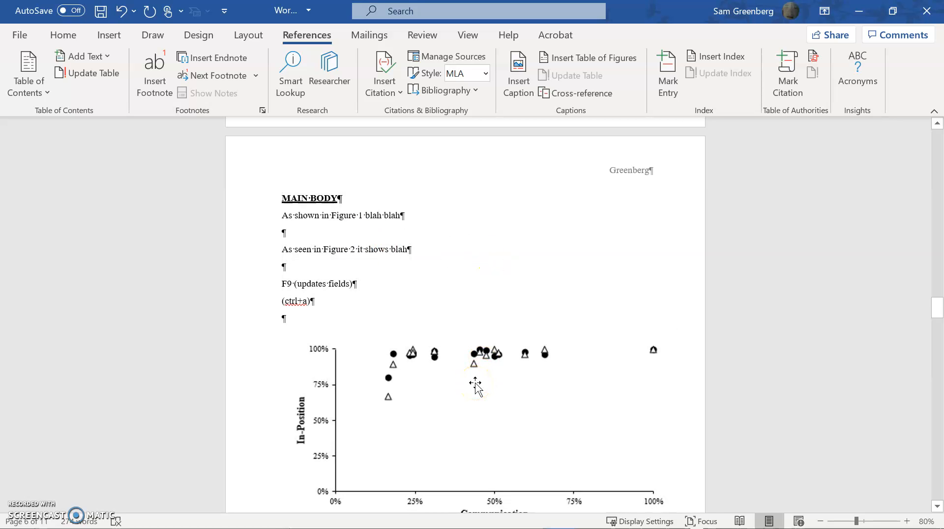
Scroll to confirm the captions read 'Figure 1: Graph 2' and 'Figure 2: Graph 1'
scroll(491, 311, down, 10)
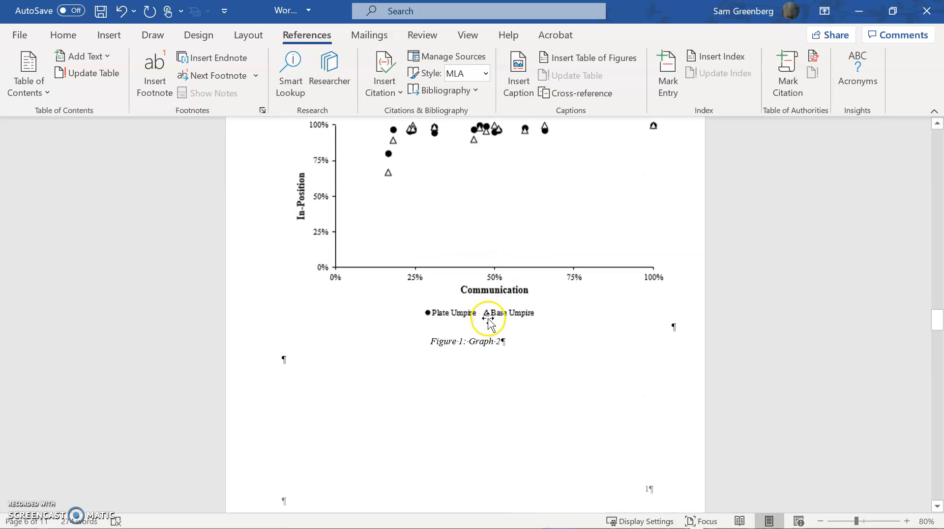
scroll(489, 322, down, 9)
scroll(485, 344, up, 4)
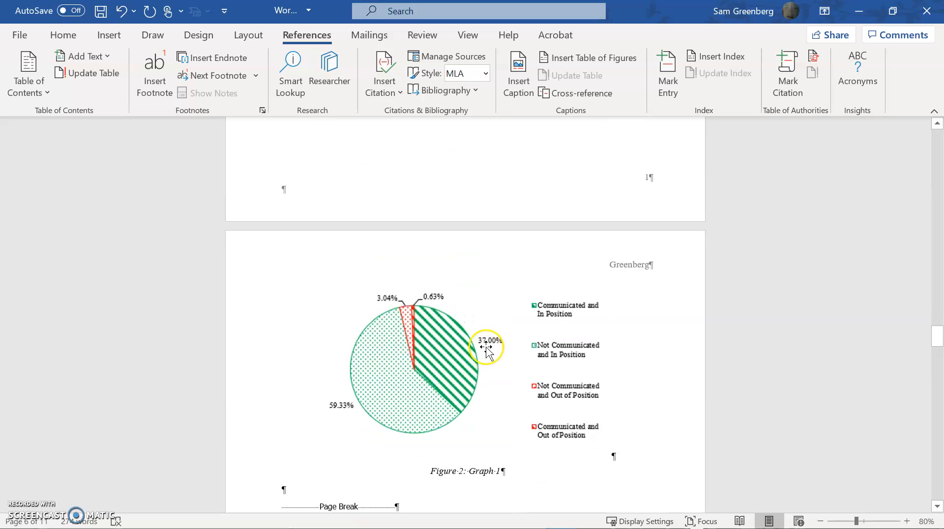
scroll(486, 350, down, 2)
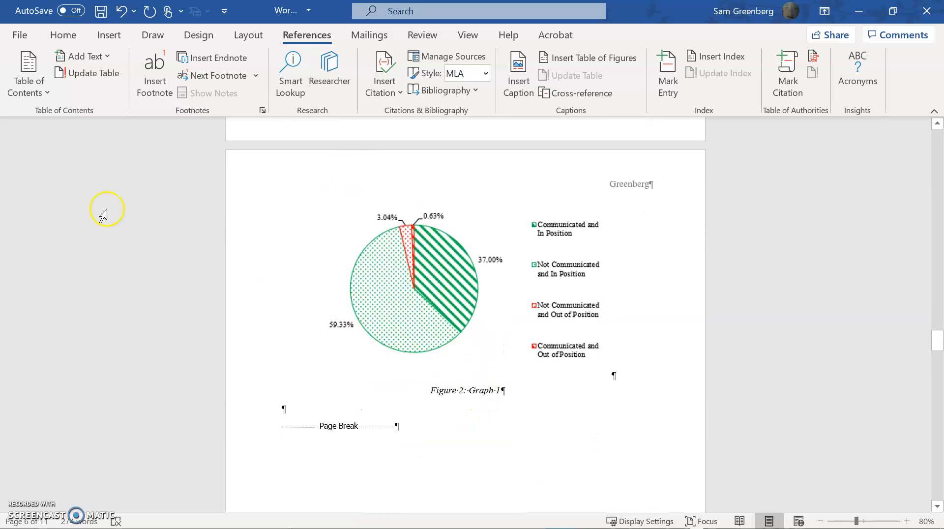
click(52, 36)
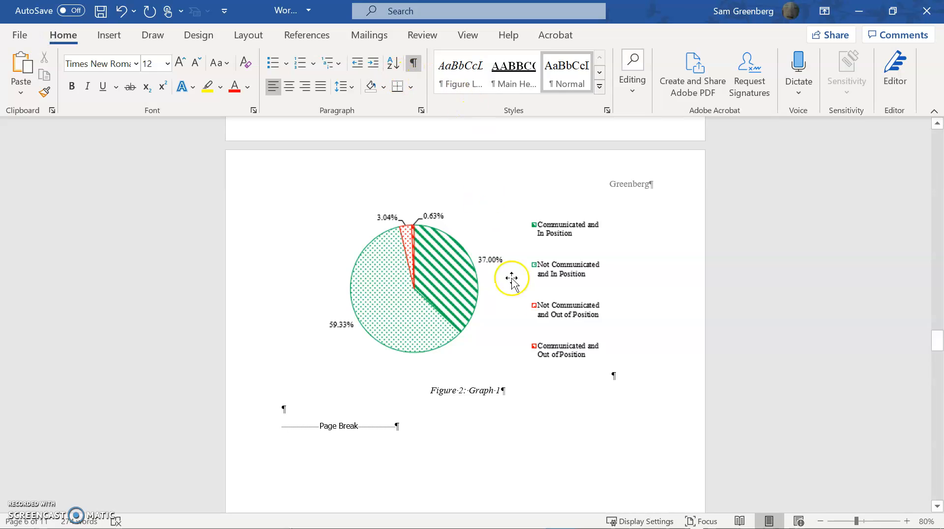
scroll(489, 394, up, 10)
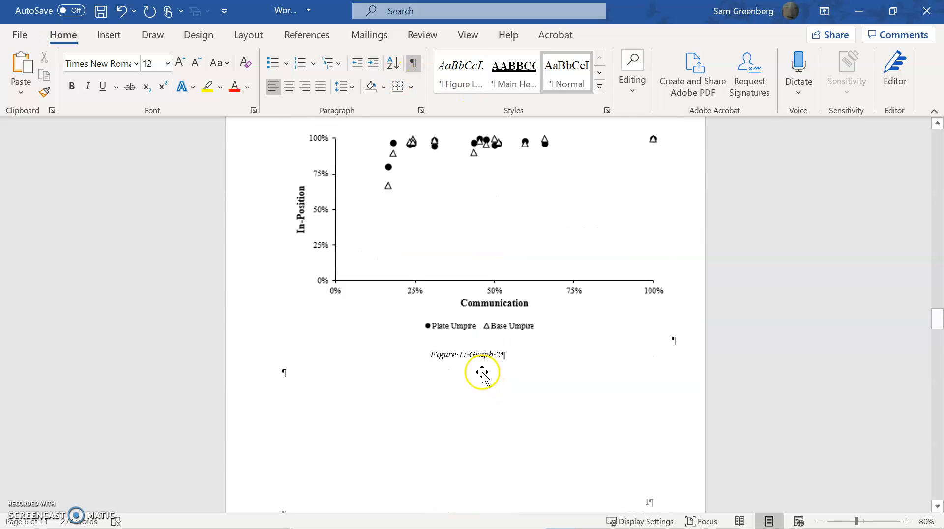
scroll(460, 379, up, 1)
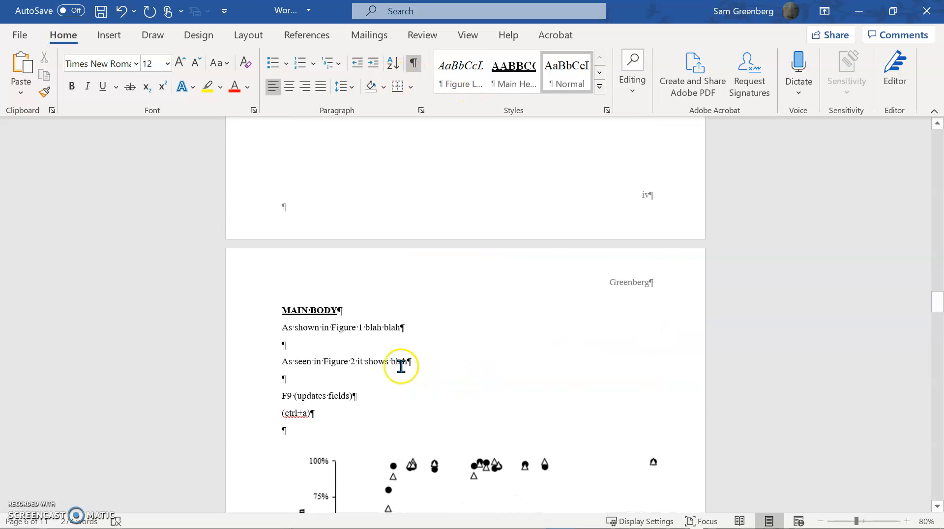
Add an empty paragraph after the (ctrl+a) line, then open and dismiss the Cross-reference dialog
click(351, 424)
key(Return)
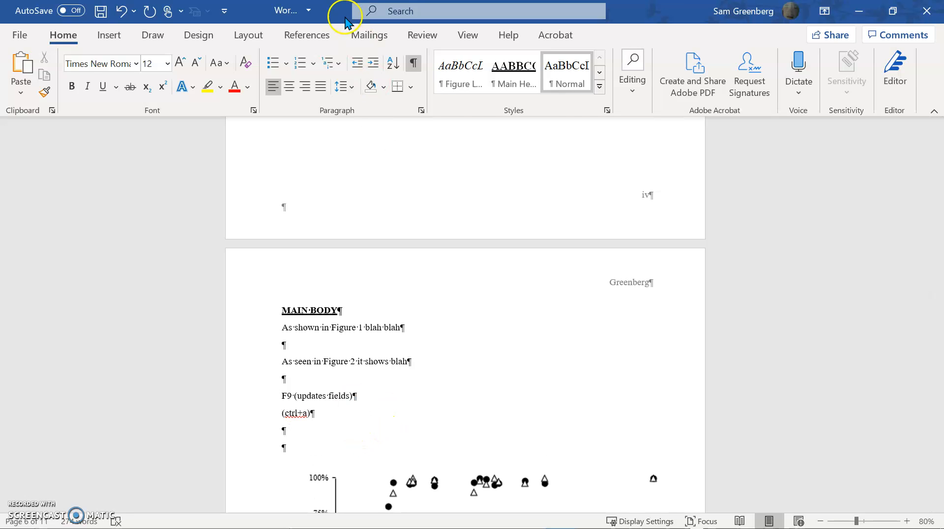
click(319, 38)
click(559, 93)
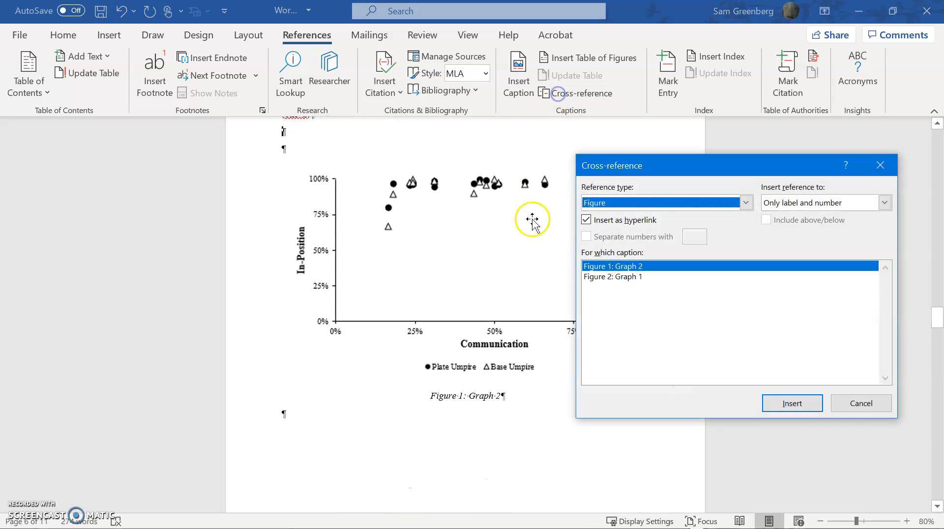
click(854, 407)
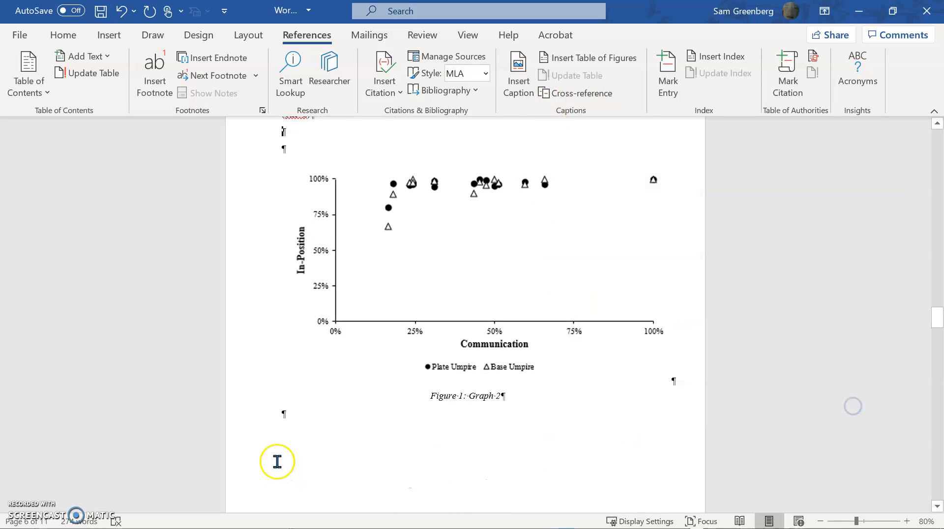
Insert a cross-reference to the 'Figure 2: Graph 1' caption using keyboard shortcuts
key(alt)
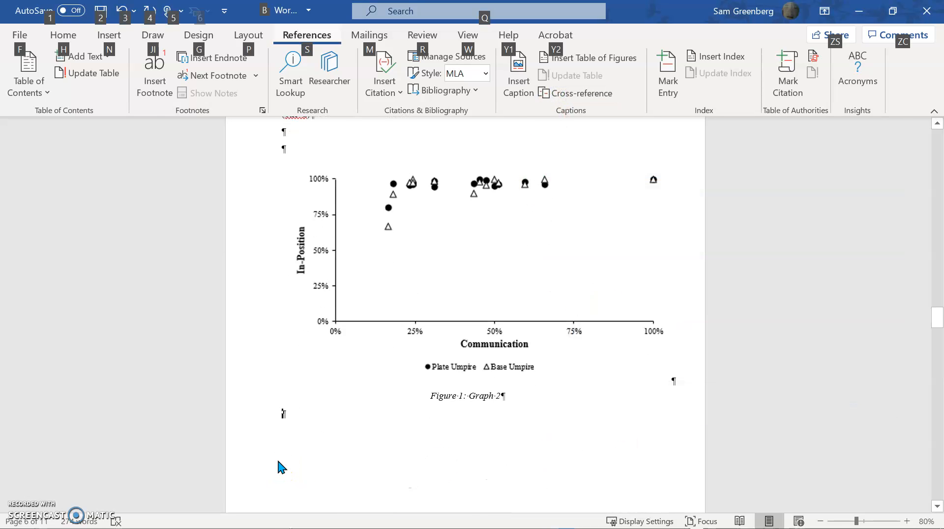
key(s)
key(r)
key(f)
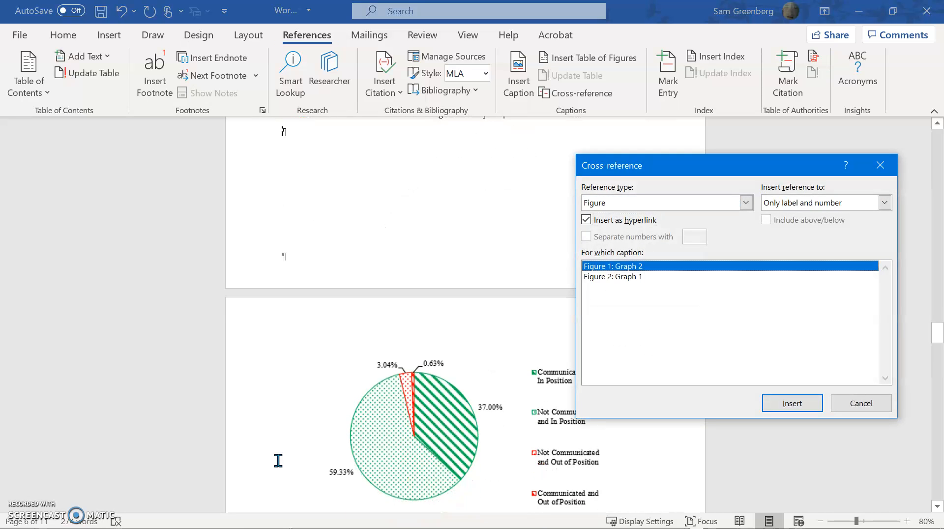
key(Tab)
key(Tab)
key(Tab)
key(Tab)
key(Tab)
key(Tab)
key(Tab)
key(Tab)
key(Tab)
key(Tab)
key(Tab)
key(Down)
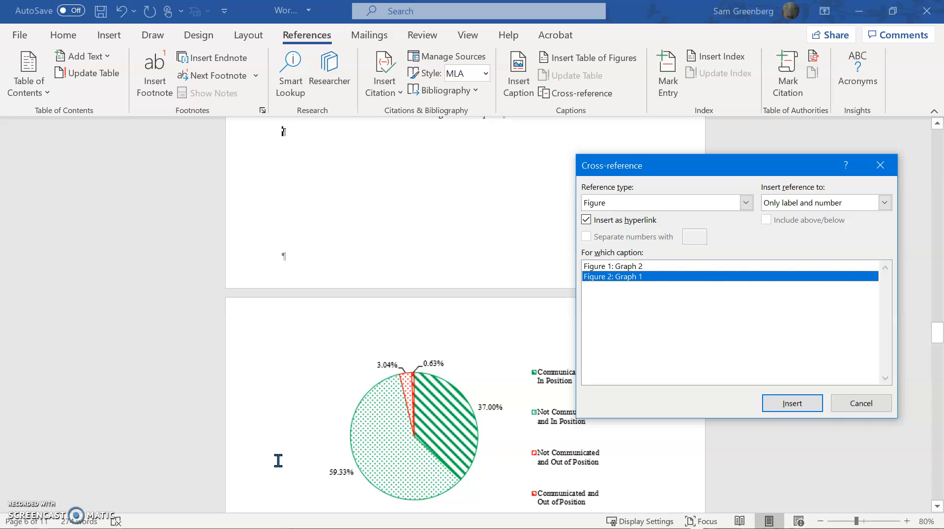
key(Return)
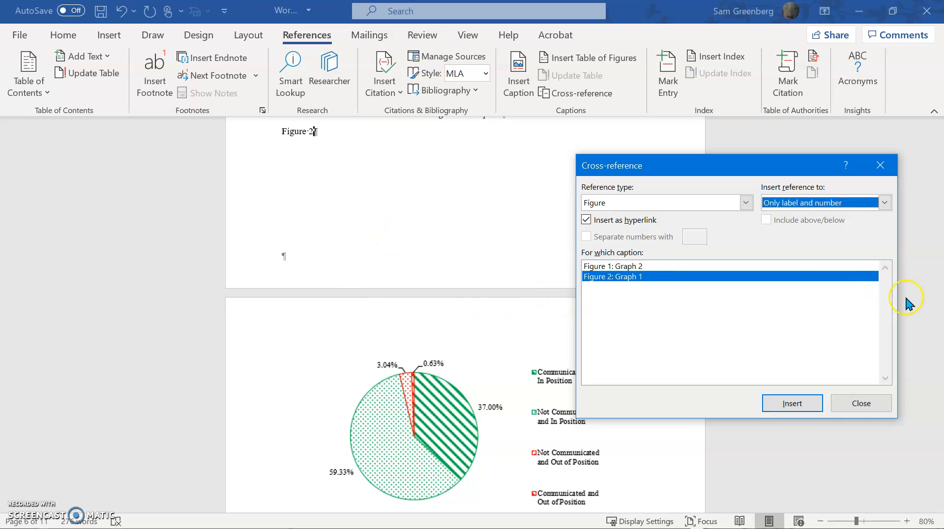
click(862, 403)
Delete the stray Figure 2 reference line below Figure 1's caption
scroll(393, 271, up, 3)
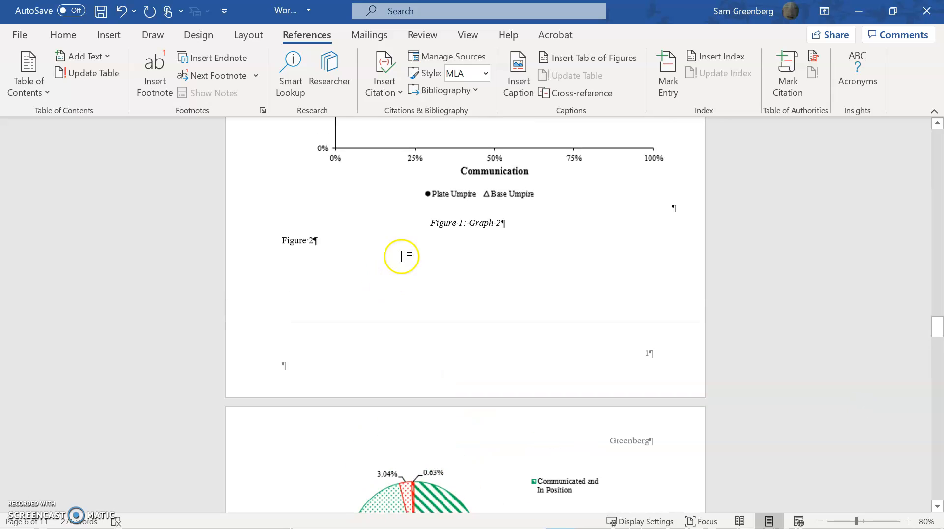
triple_click(412, 243)
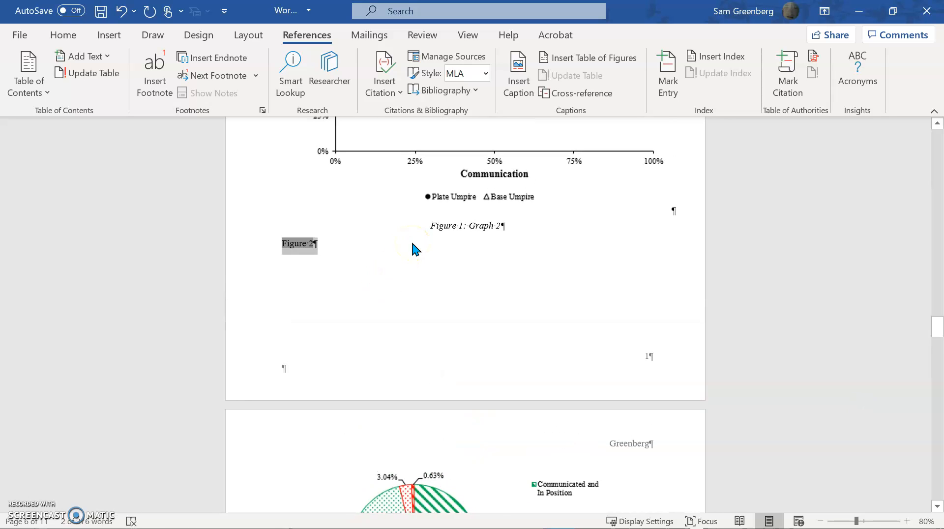
key(BackSpace)
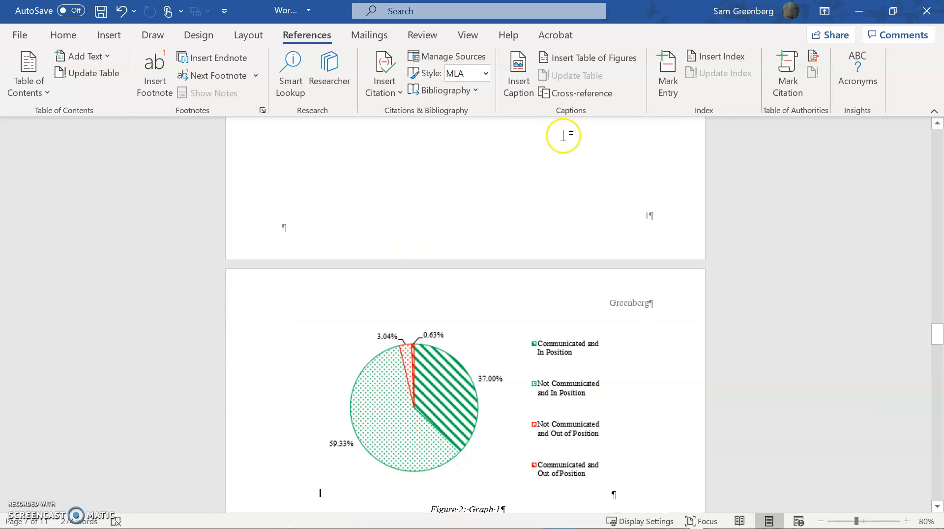
scroll(571, 162, up, 6)
scroll(605, 221, up, 3)
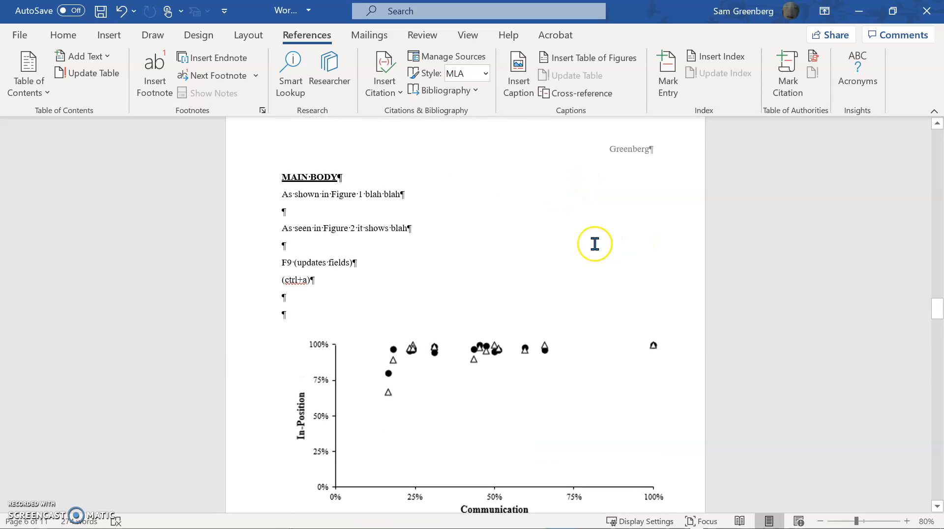
scroll(468, 290, up, 1)
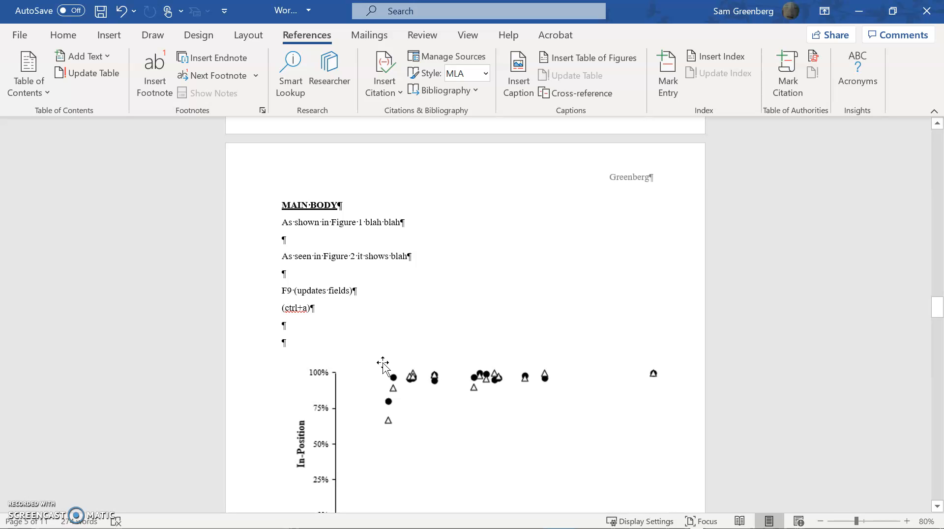
click(285, 331)
click(260, 328)
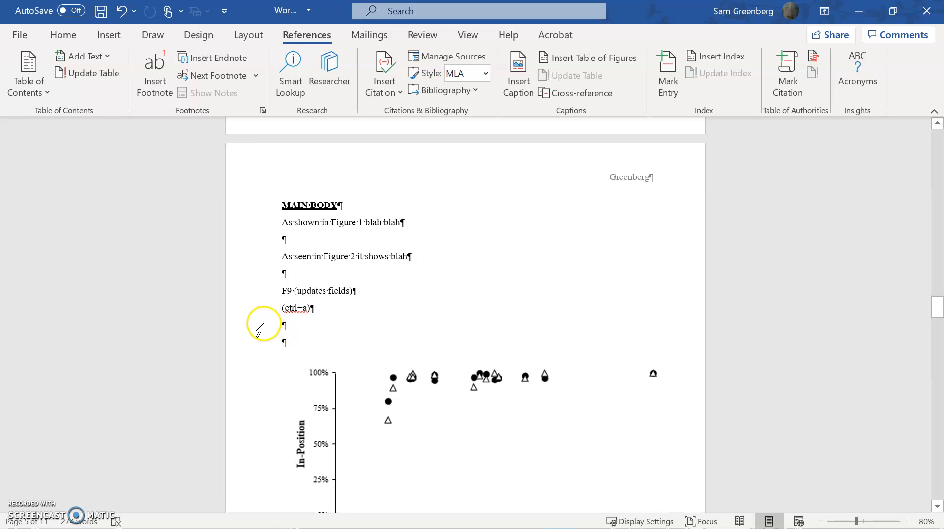